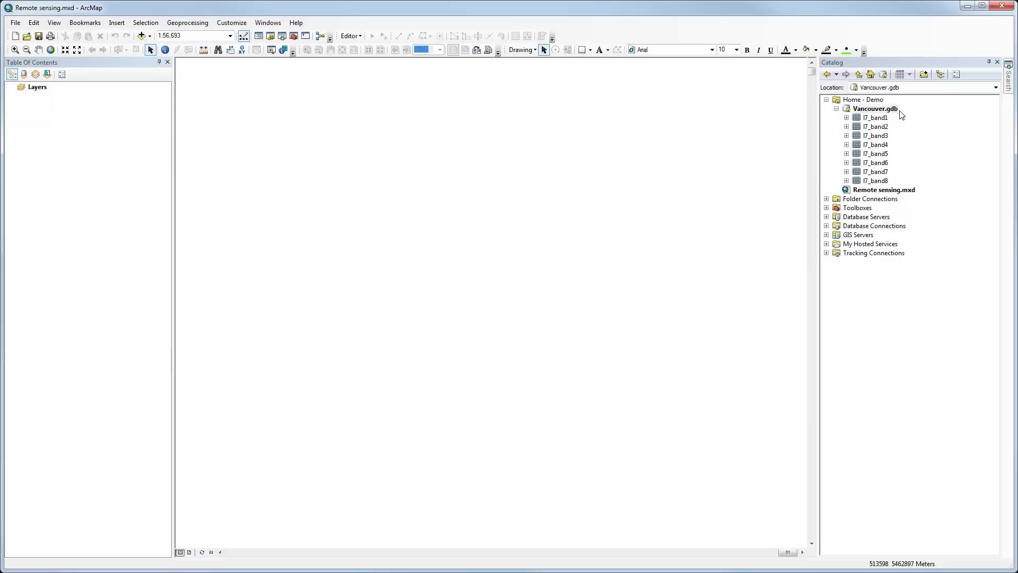
# Step: Add the l7_band4 raster from Vancouver.gdb to the map and set its symbology to a Standard Deviations stretch
pyautogui.click(883, 146)
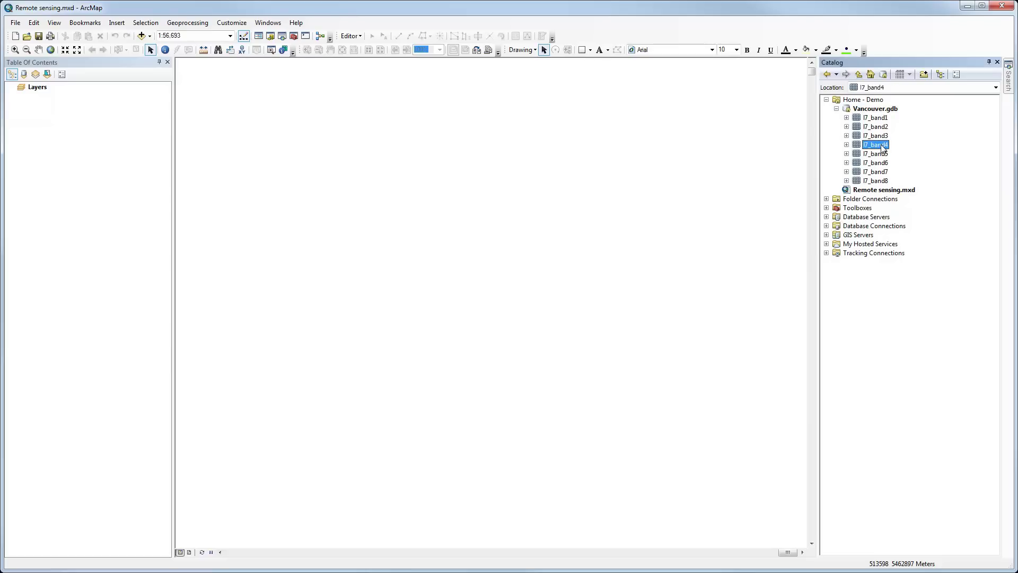
pyautogui.moveTo(883, 148); pyautogui.dragTo(610, 247)
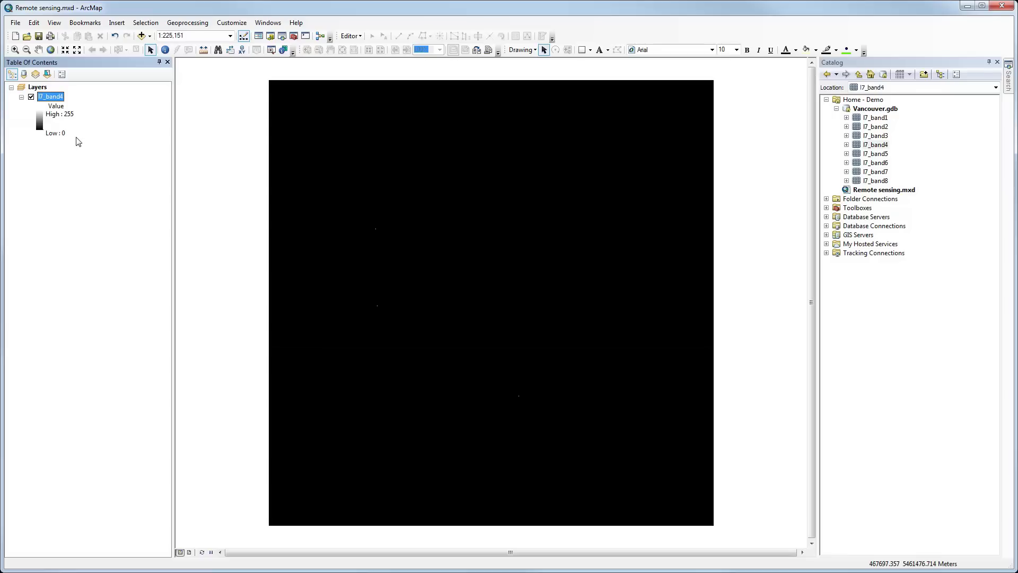
pyautogui.doubleClick(57, 98)
pyautogui.rightClick(57, 97)
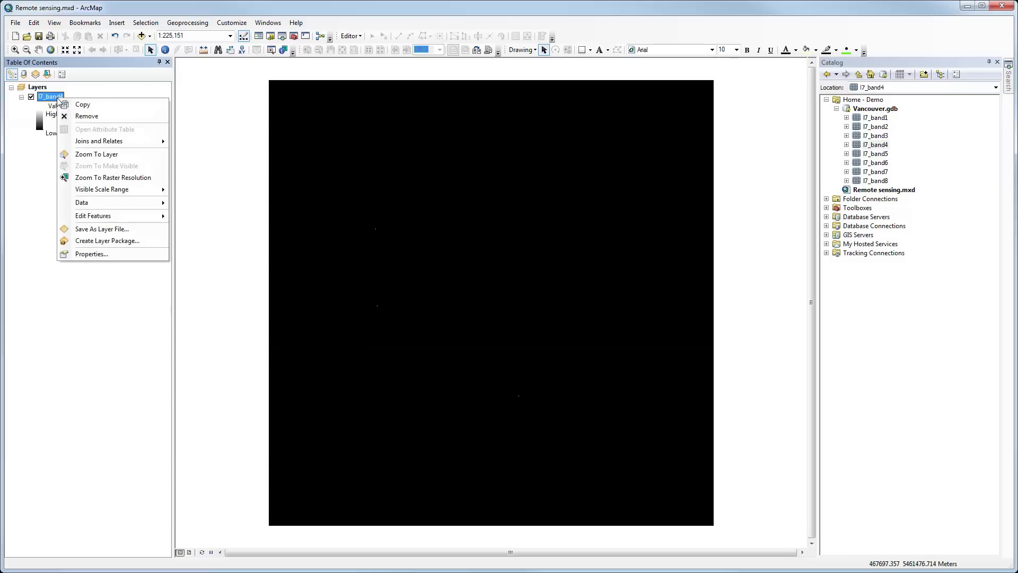
pyautogui.click(103, 254)
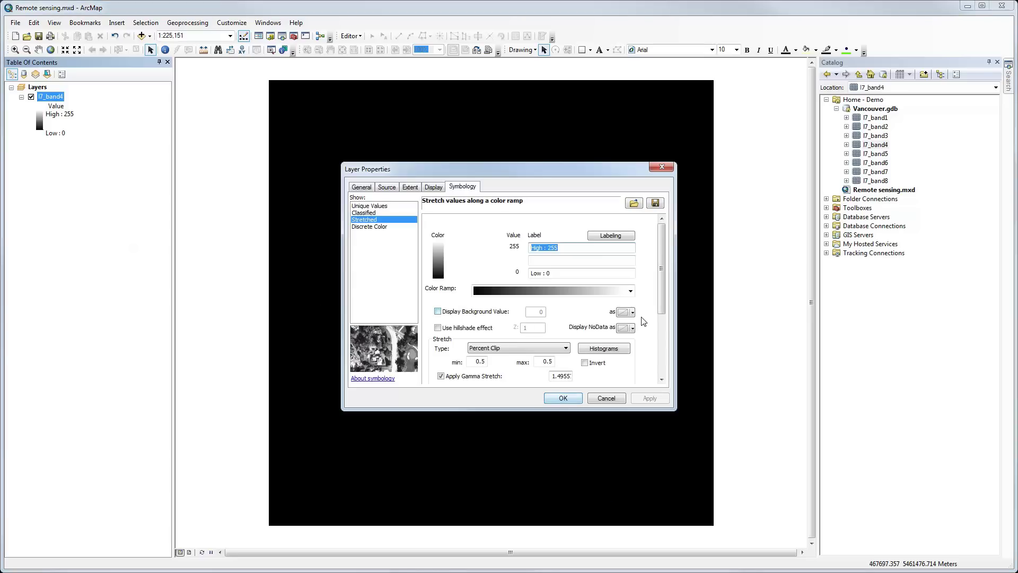
pyautogui.click(523, 348)
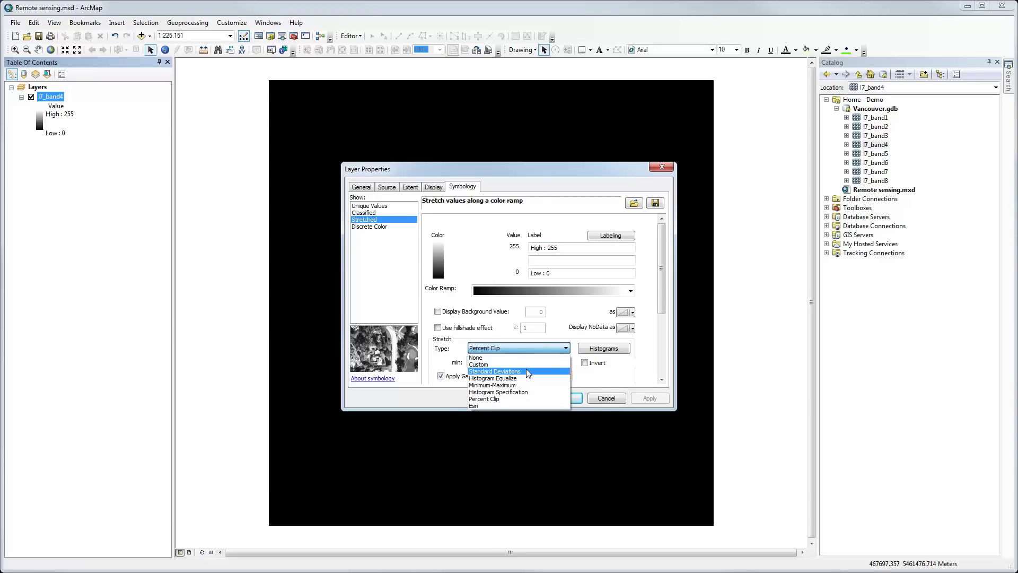
pyautogui.click(528, 371)
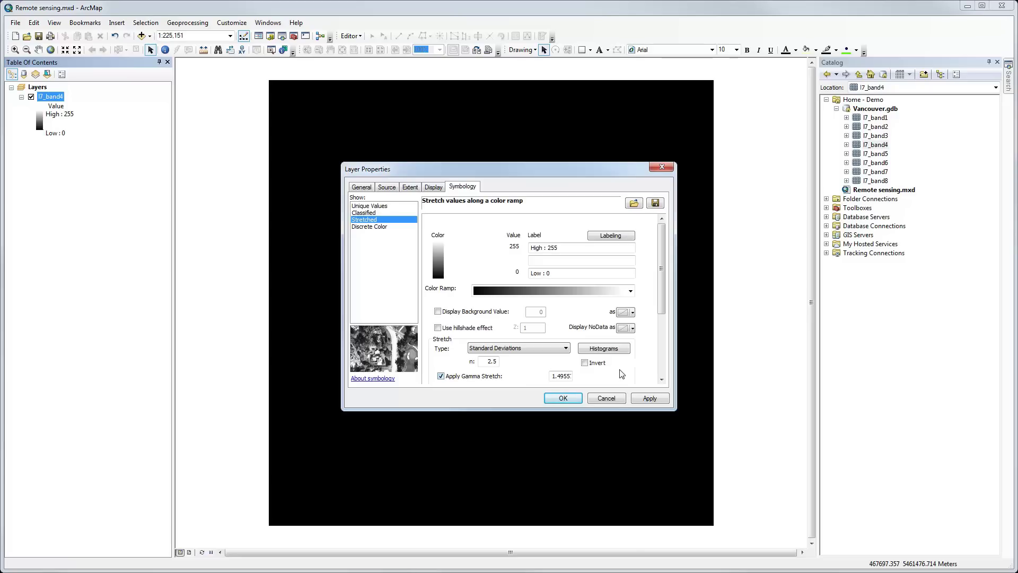
pyautogui.click(636, 399)
pyautogui.moveTo(523, 163); pyautogui.dragTo(291, 168)
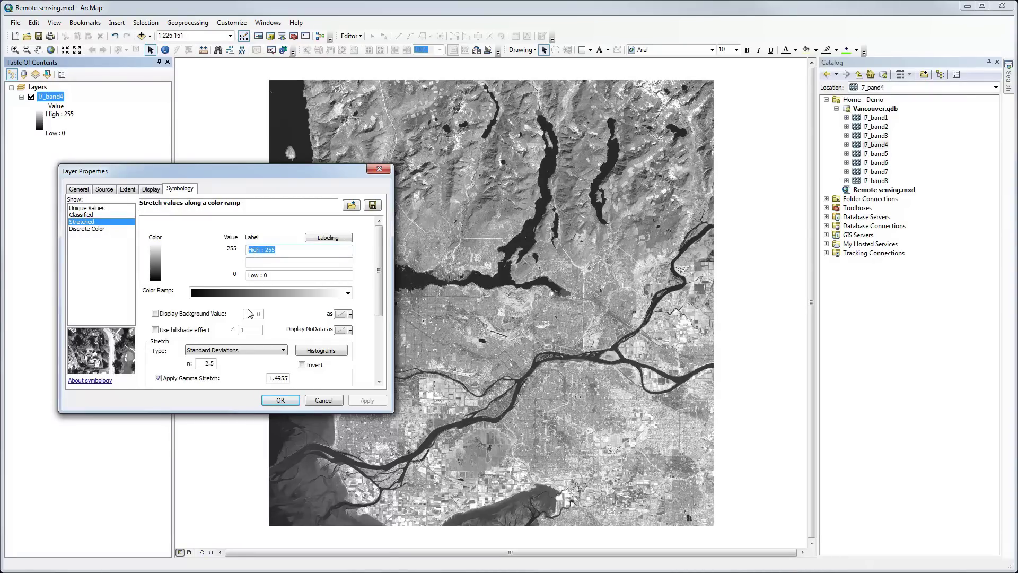
pyautogui.click(281, 401)
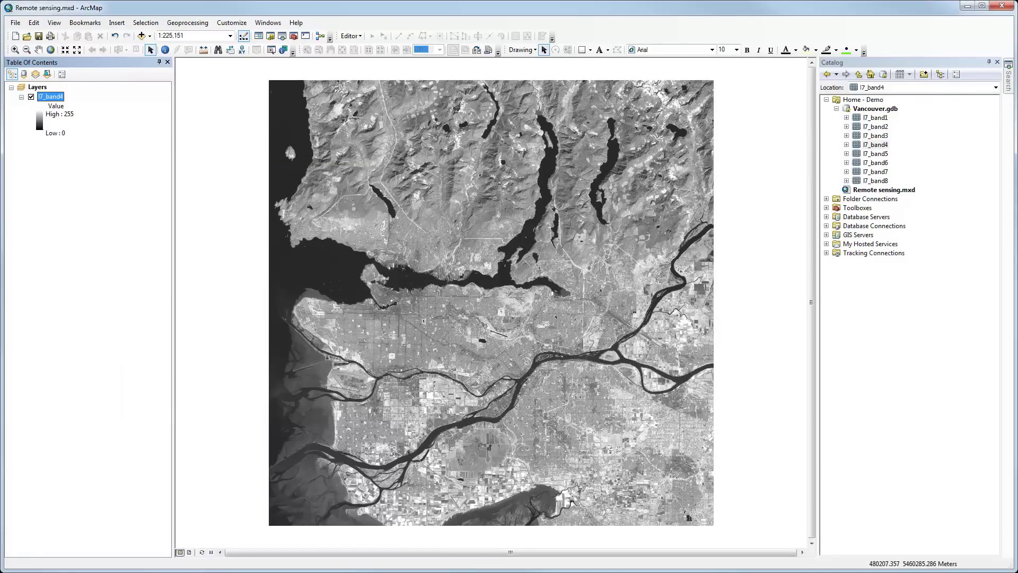
# Step: Identify the l7_band4 pixel values at a dark water spot and at the bright white building near downtown
pyautogui.click(15, 49)
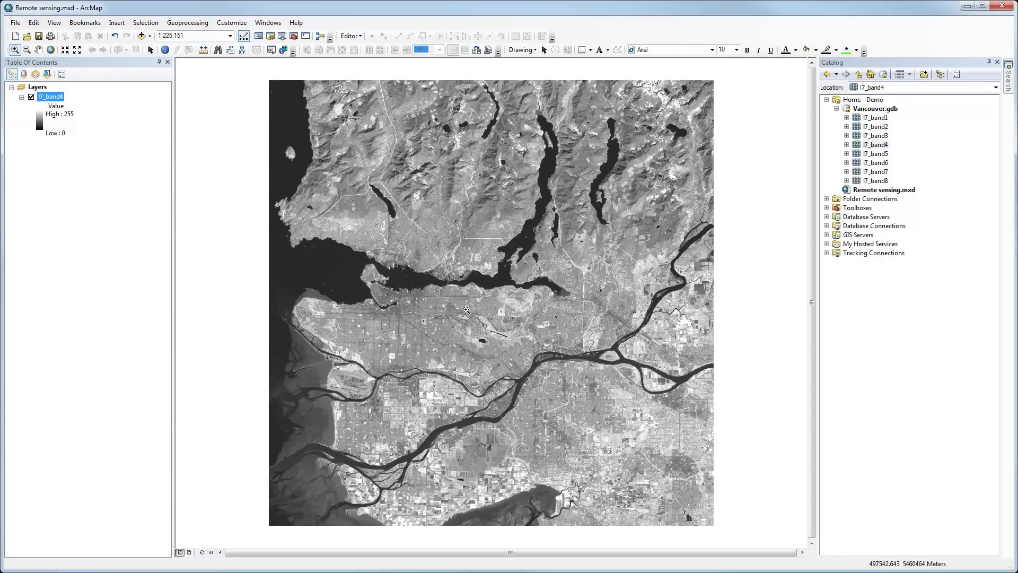
pyautogui.moveTo(338, 251); pyautogui.dragTo(432, 330)
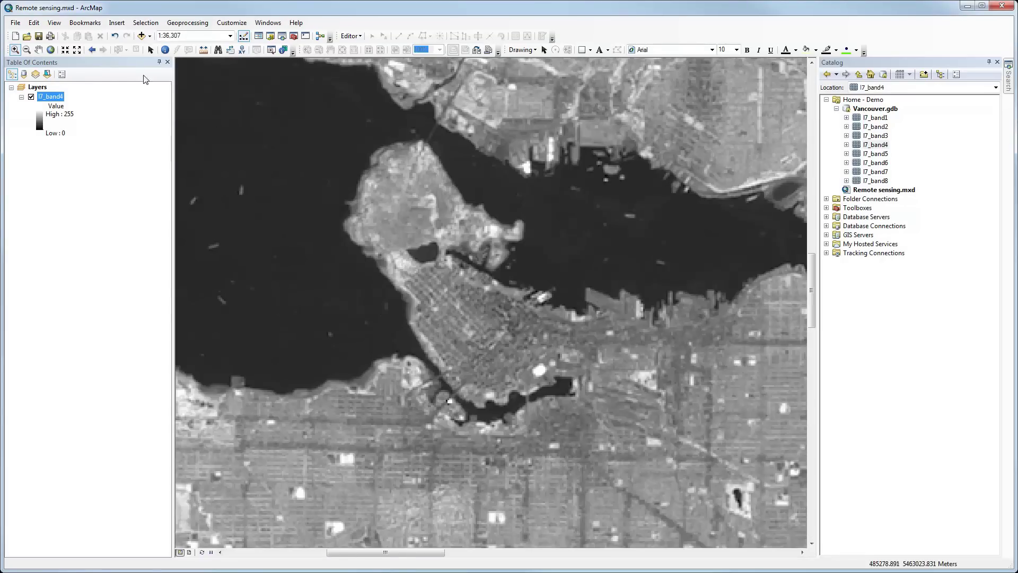
pyautogui.click(165, 51)
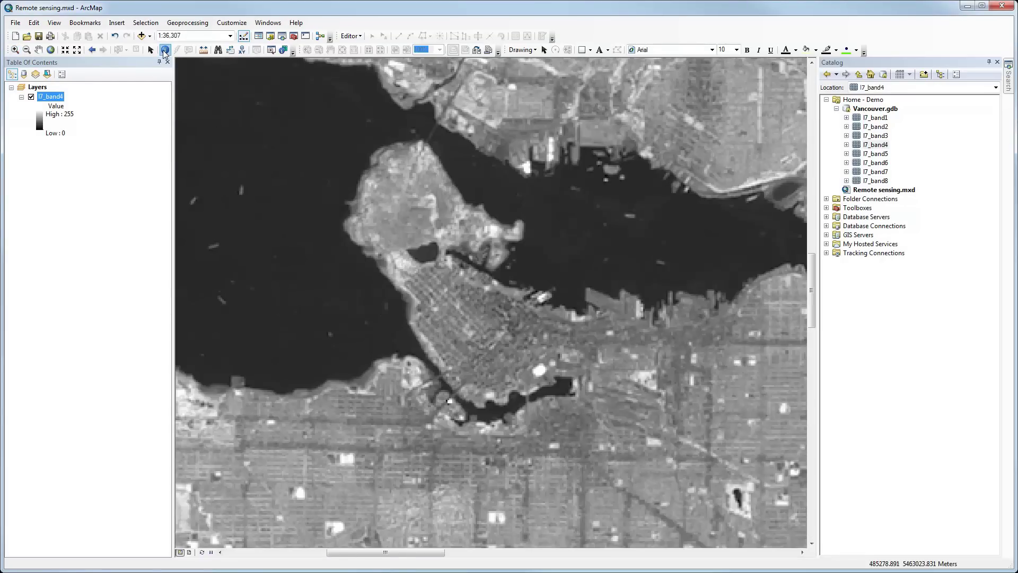
pyautogui.click(541, 256)
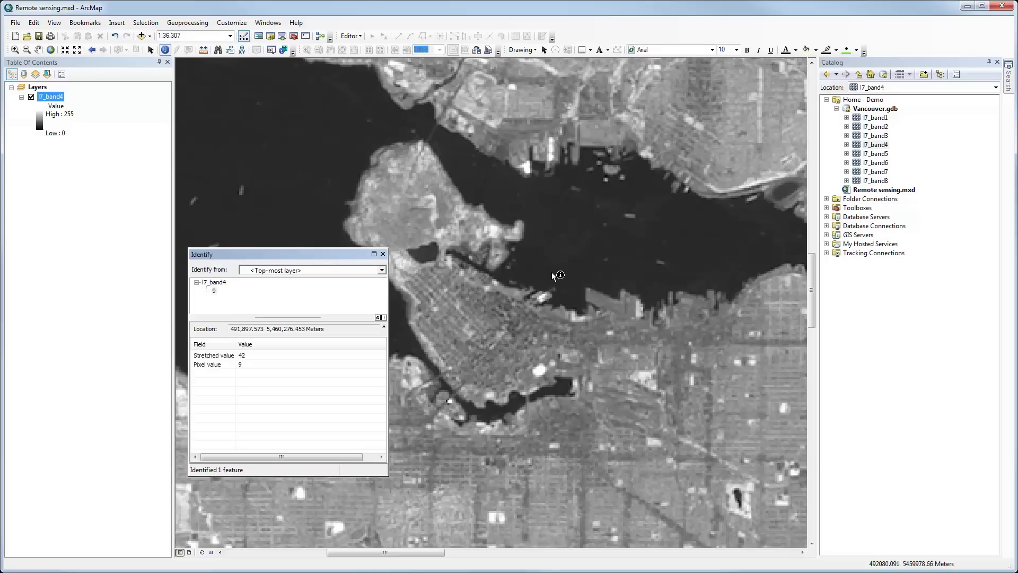
pyautogui.click(542, 373)
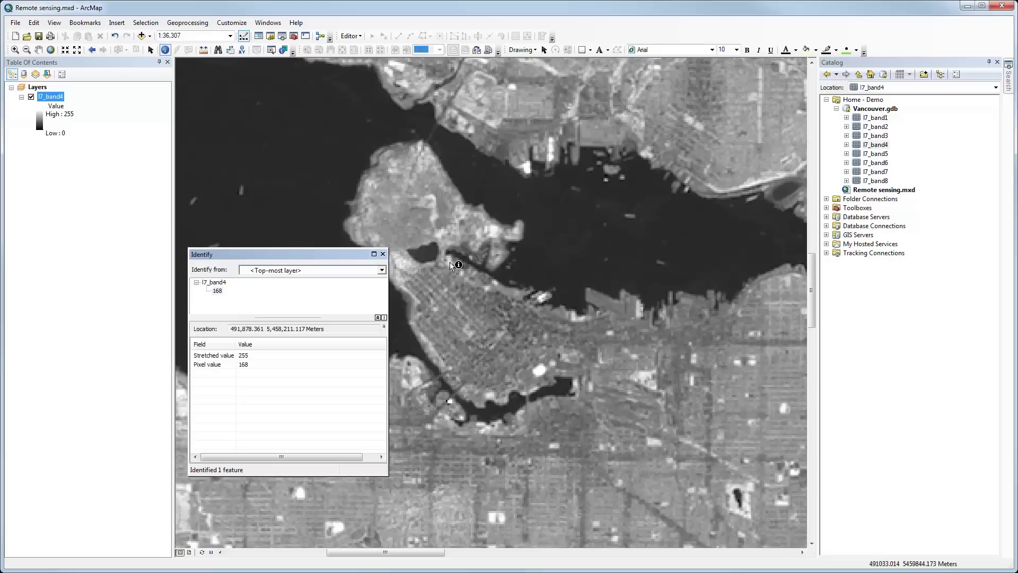
pyautogui.click(384, 254)
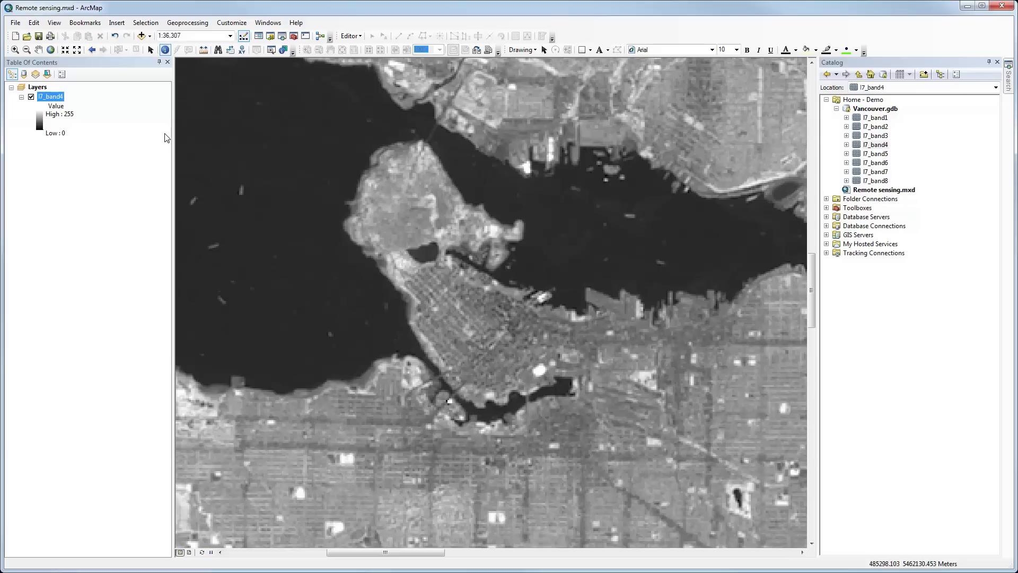
pyautogui.click(151, 50)
# Step: Find the Composite Bands tool and add l7_band1 through l7_band8 from Vancouver.gdb as its input rasters
pyautogui.moveTo(1009, 81)
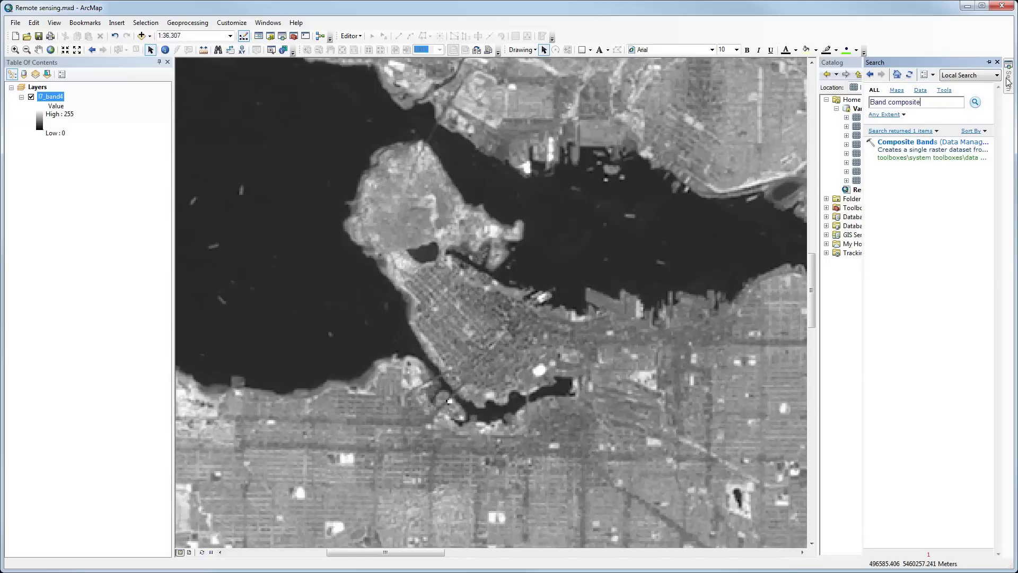
pyautogui.click(937, 102)
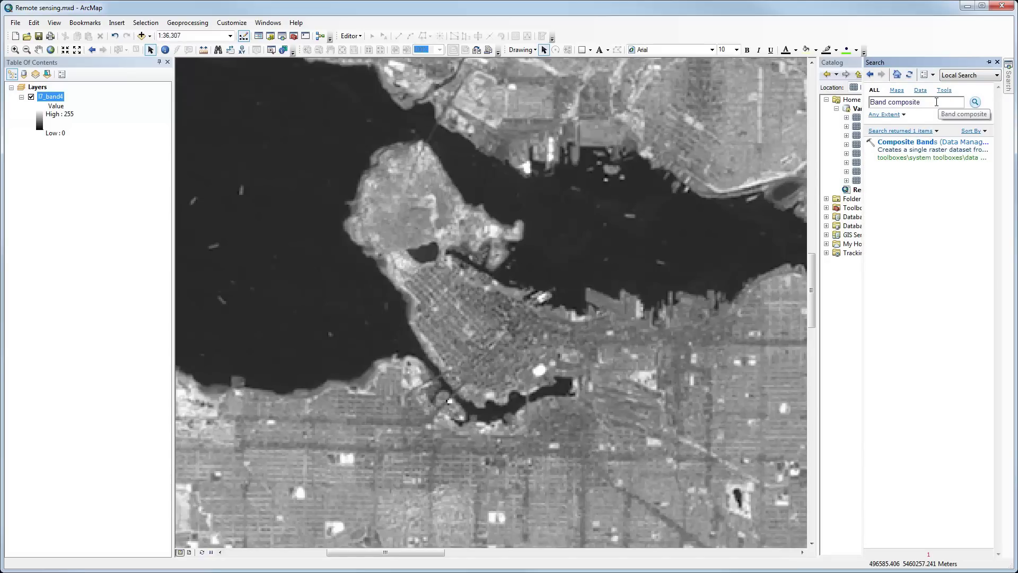
pyautogui.click(908, 142)
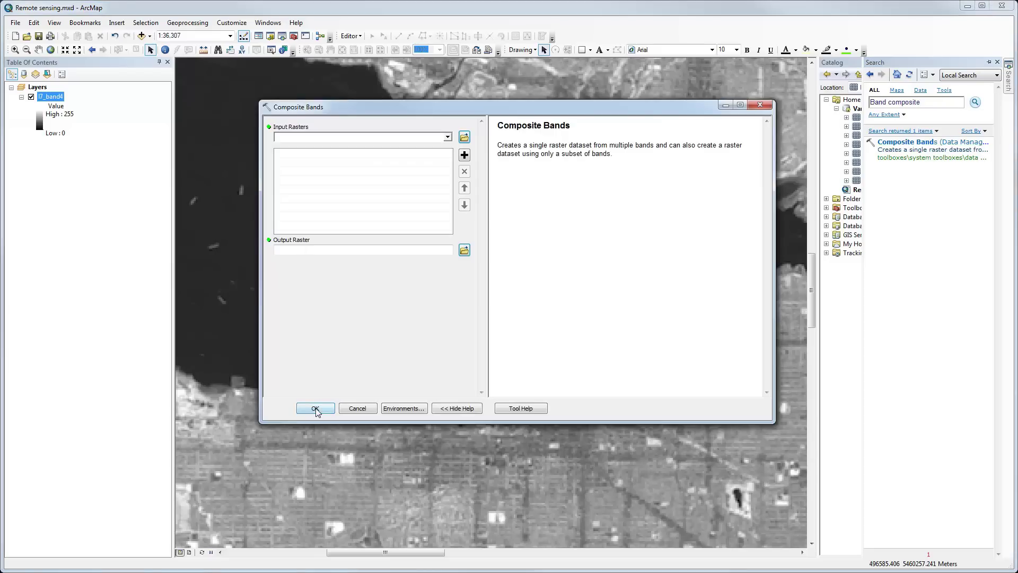
pyautogui.click(464, 137)
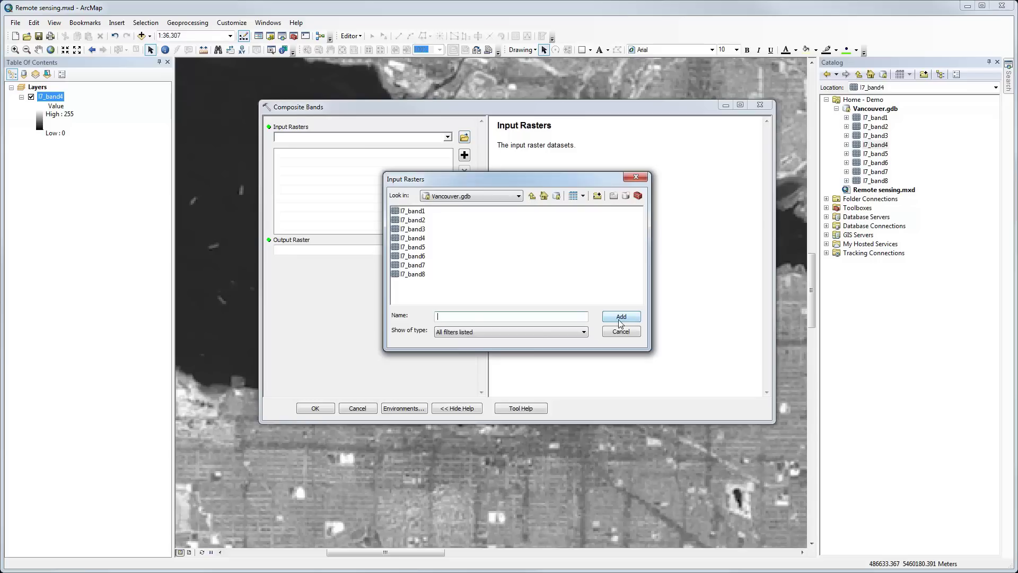
pyautogui.click(416, 212)
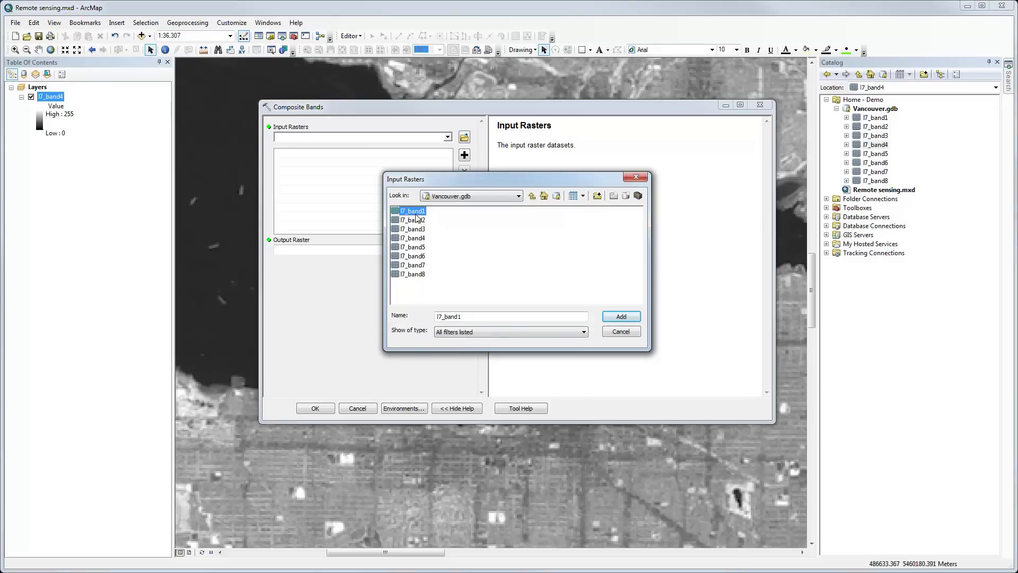
pyautogui.keyDown('shift'); pyautogui.click(419, 274); pyautogui.keyUp('shift')
pyautogui.click(619, 316)
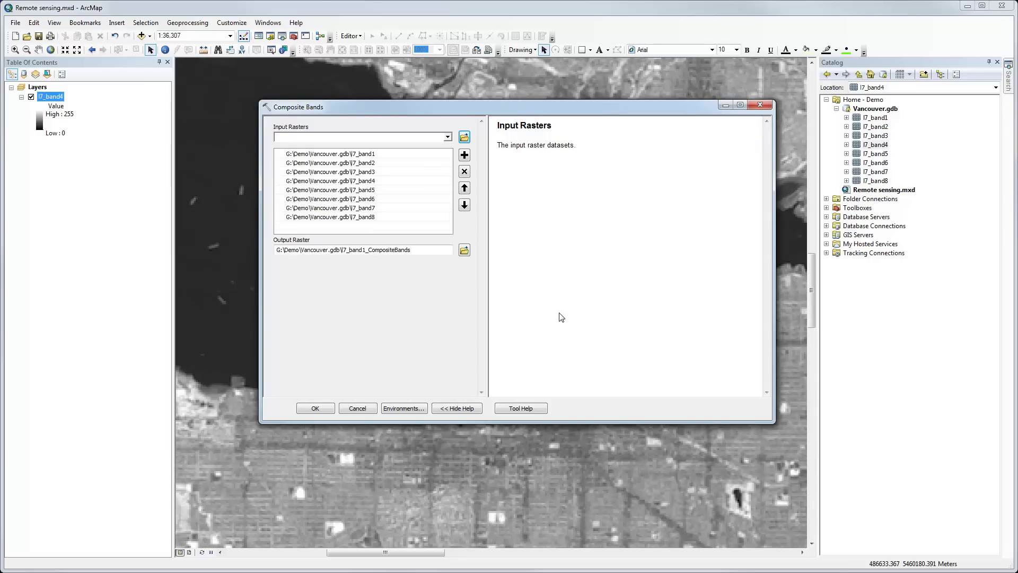
# Step: Run Composite Bands with the output raster G:\Demo\vancouver.img and accept changing the color scheme to Windows 7 Basic
pyautogui.click(442, 241)
pyautogui.press('BackSpace')
pyautogui.press('BackSpace')
pyautogui.press('BackSpace')
pyautogui.press('BackSpace')
pyautogui.press('BackSpace')
pyautogui.press('BackSpace')
pyautogui.press('BackSpace')
pyautogui.press('BackSpace')
pyautogui.press('BackSpace')
pyautogui.press('BackSpace')
pyautogui.press('BackSpace')
pyautogui.press('BackSpace')
pyautogui.press('BackSpace')
pyautogui.press('BackSpace')
pyautogui.press('BackSpace')
pyautogui.press('BackSpace')
pyautogui.press('BackSpace')
pyautogui.press('BackSpace')
pyautogui.press('BackSpace')
pyautogui.press('BackSpace')
pyautogui.press('BackSpace')
pyautogui.press('BackSpace')
pyautogui.press('BackSpace')
pyautogui.press('BackSpace')
pyautogui.press('BackSpace')
pyautogui.press('BackSpace')
pyautogui.press('BackSpace')
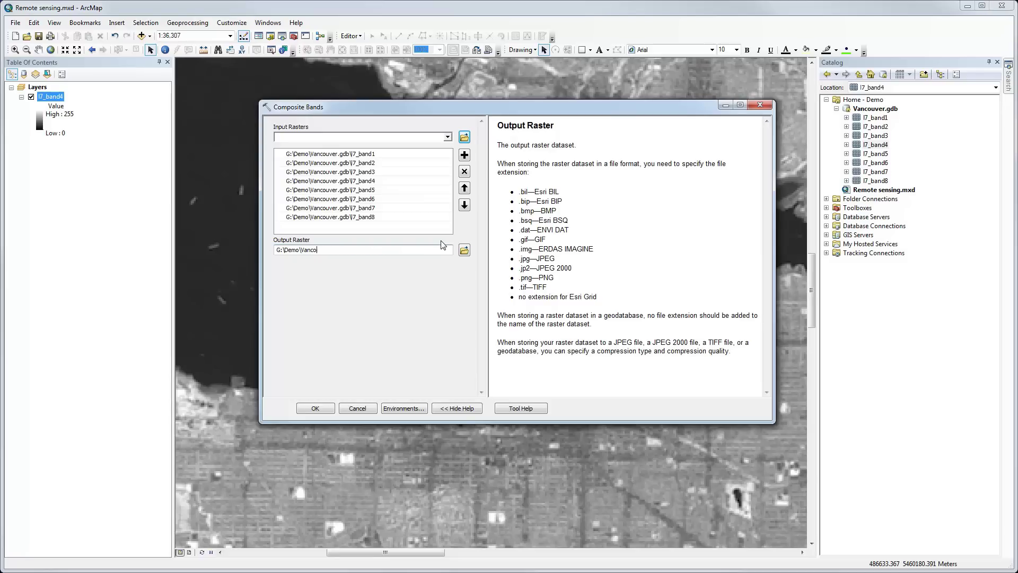
pyautogui.write('vancouver.img')
pyautogui.click(325, 408)
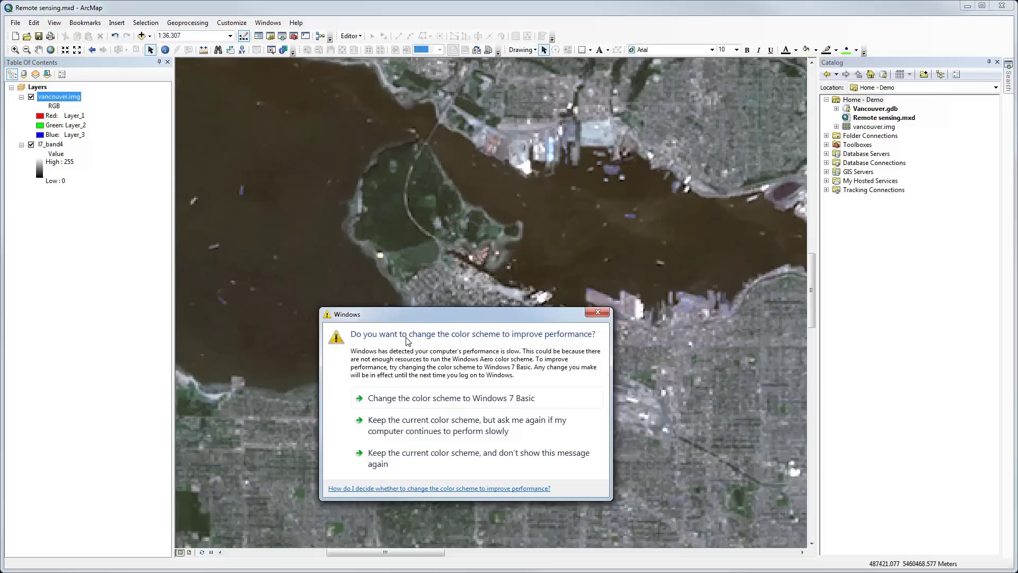
pyautogui.click(424, 398)
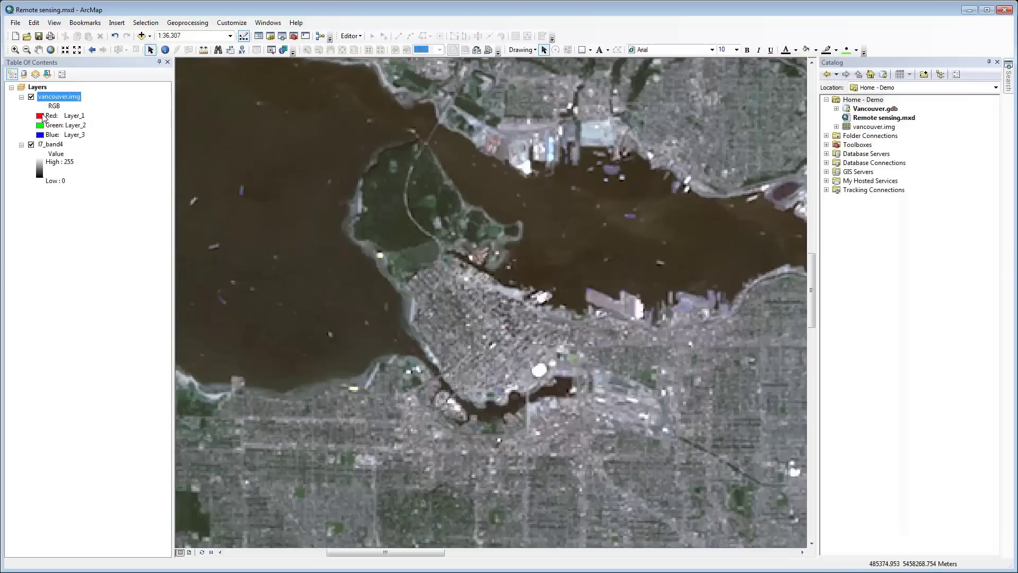
# Step: Display vancouver.img in natural color by assigning Layer_3 to red and Layer_1 to blue, and show the full extent
pyautogui.click(41, 117)
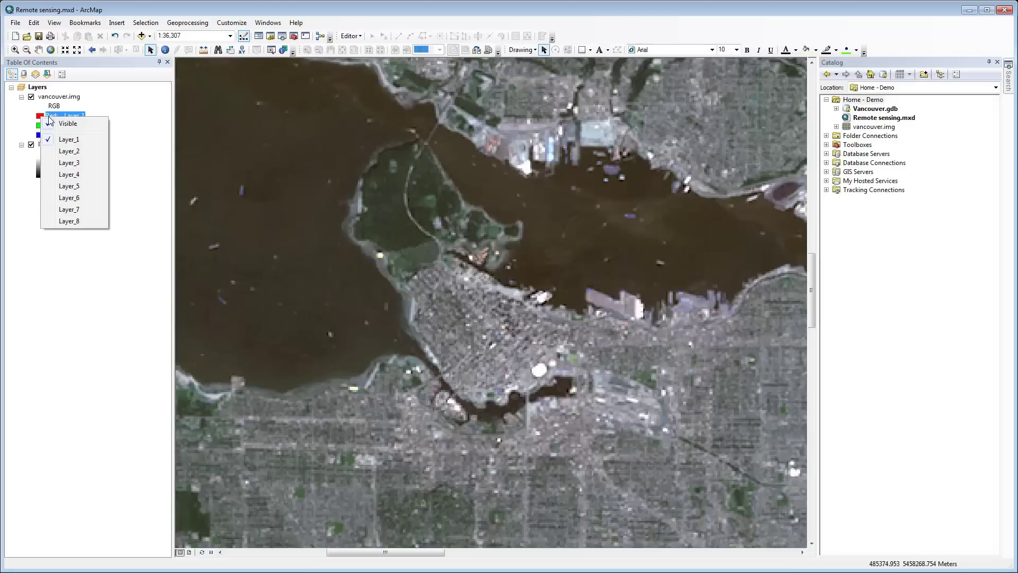
pyautogui.click(69, 163)
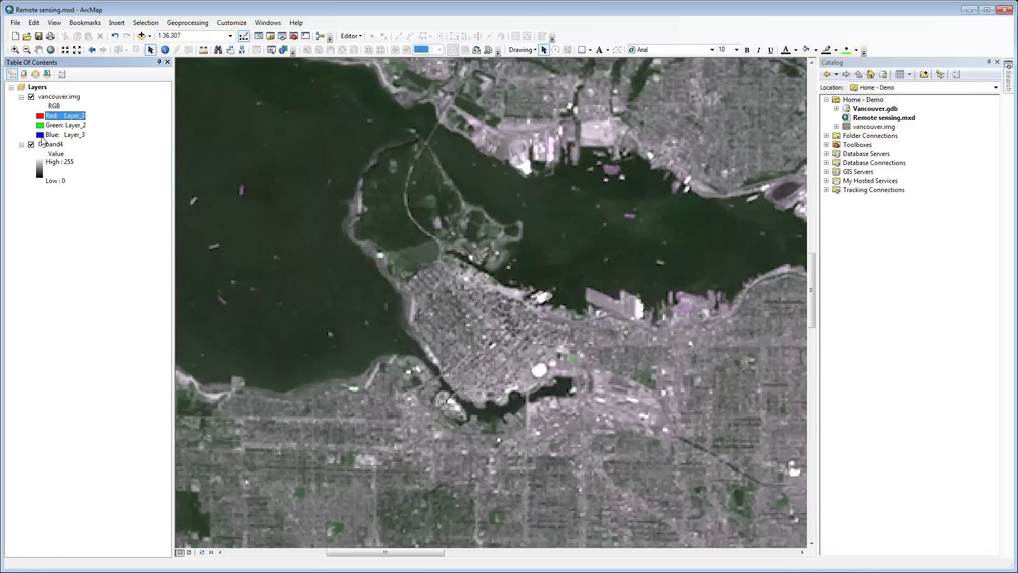
pyautogui.click(46, 136)
pyautogui.click(64, 162)
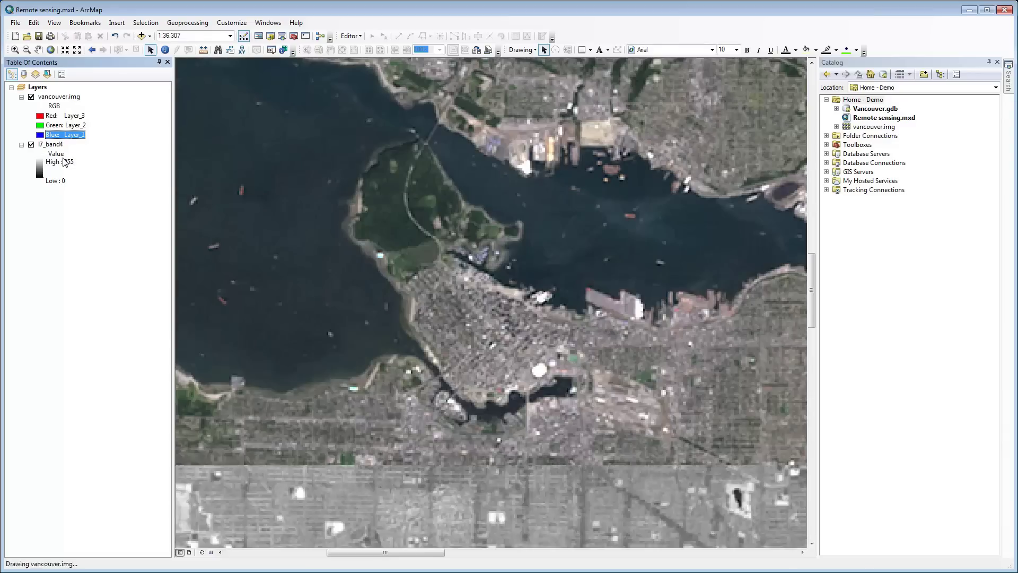
pyautogui.click(51, 50)
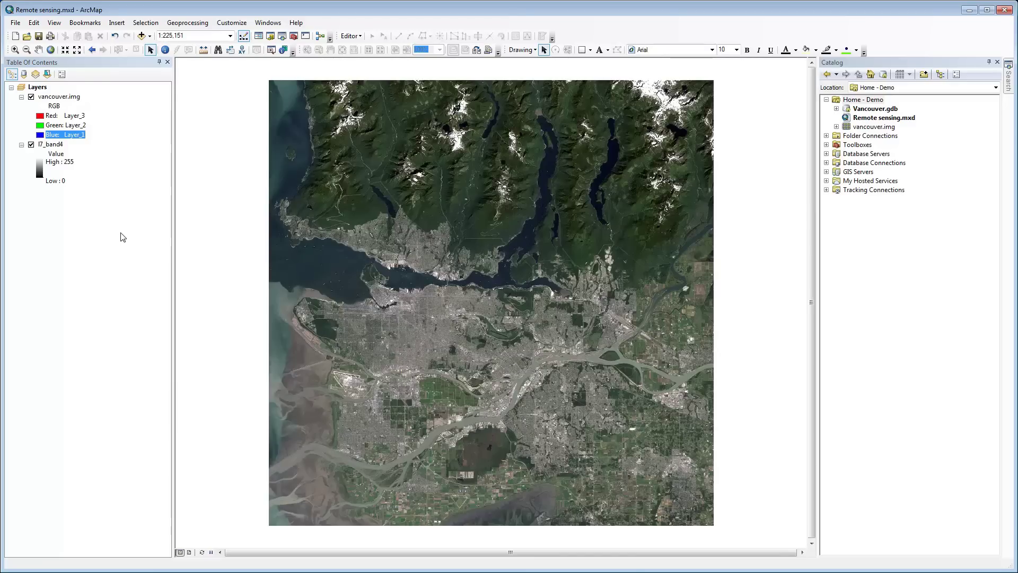
# Step: Display vancouver.img as a near-infrared false-color composite with Layer_4 as red, Layer_3 as green and Layer_2 as blue
pyautogui.click(42, 117)
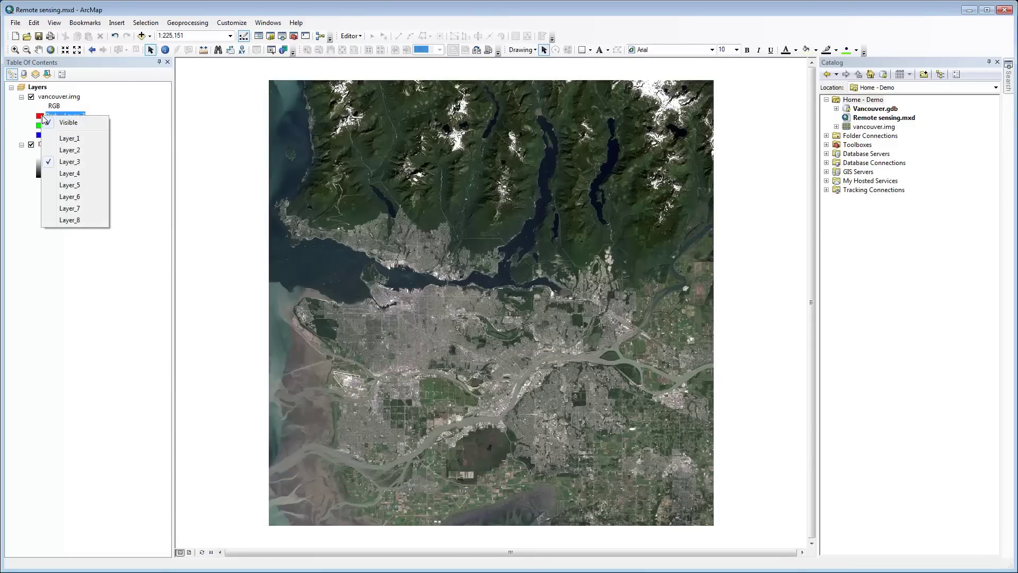
pyautogui.click(69, 173)
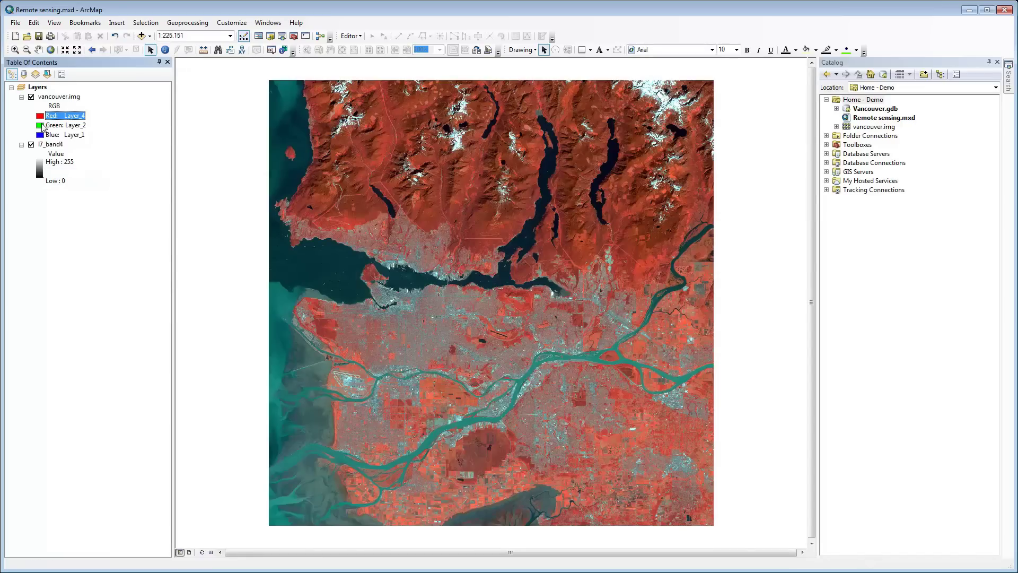
pyautogui.click(46, 127)
pyautogui.click(61, 169)
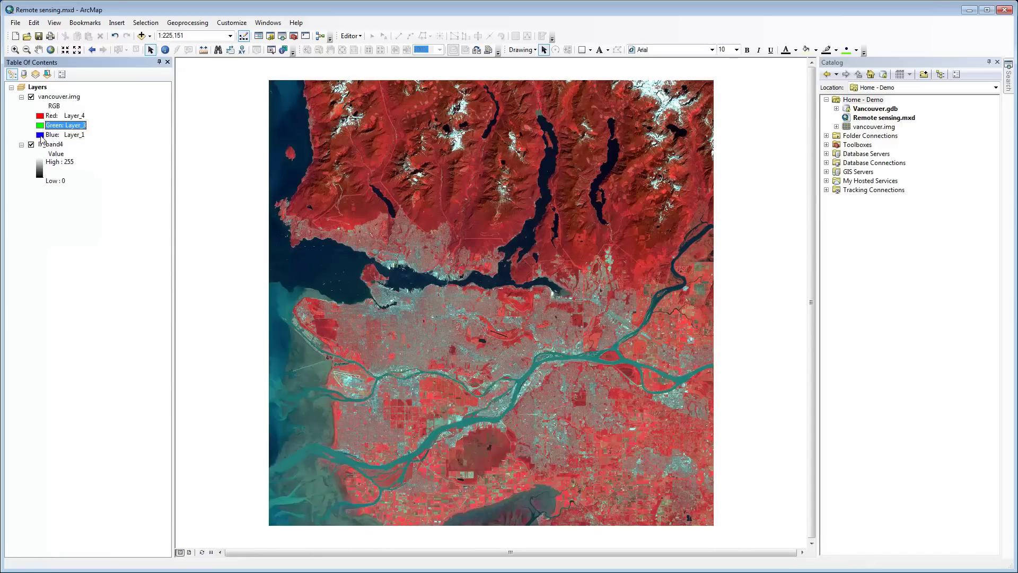
pyautogui.click(42, 137)
pyautogui.click(69, 169)
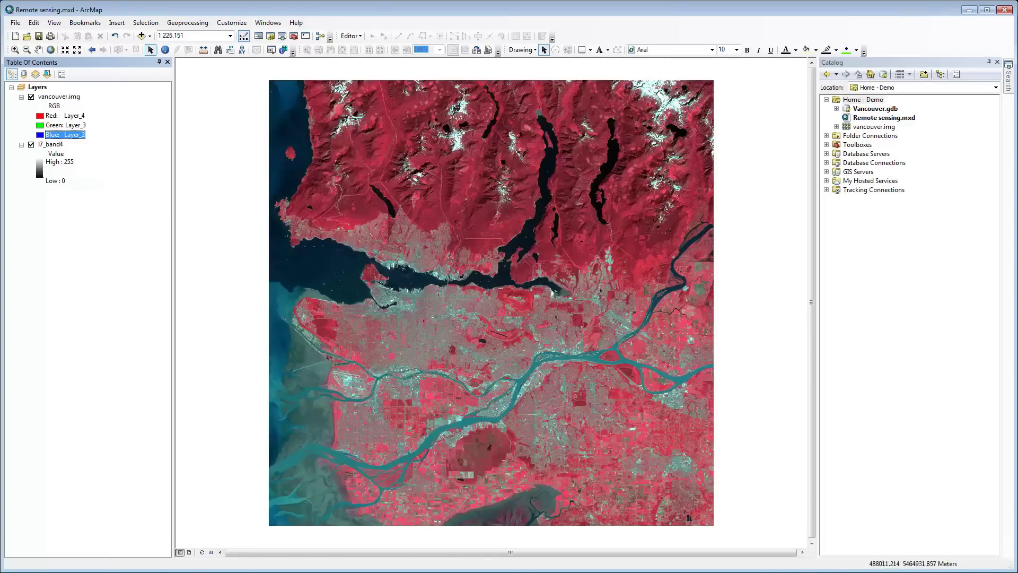
# Step: Display vancouver.img in a 4-5-3 band combination by assigning Layer_5 to green and Layer_3 to blue
pyautogui.click(15, 49)
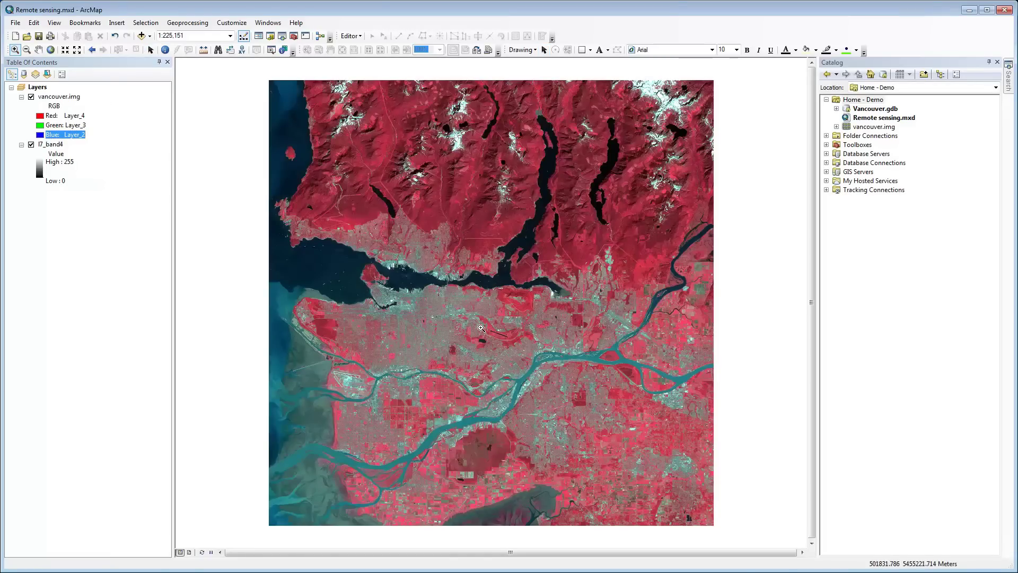
pyautogui.moveTo(340, 240); pyautogui.dragTo(432, 320)
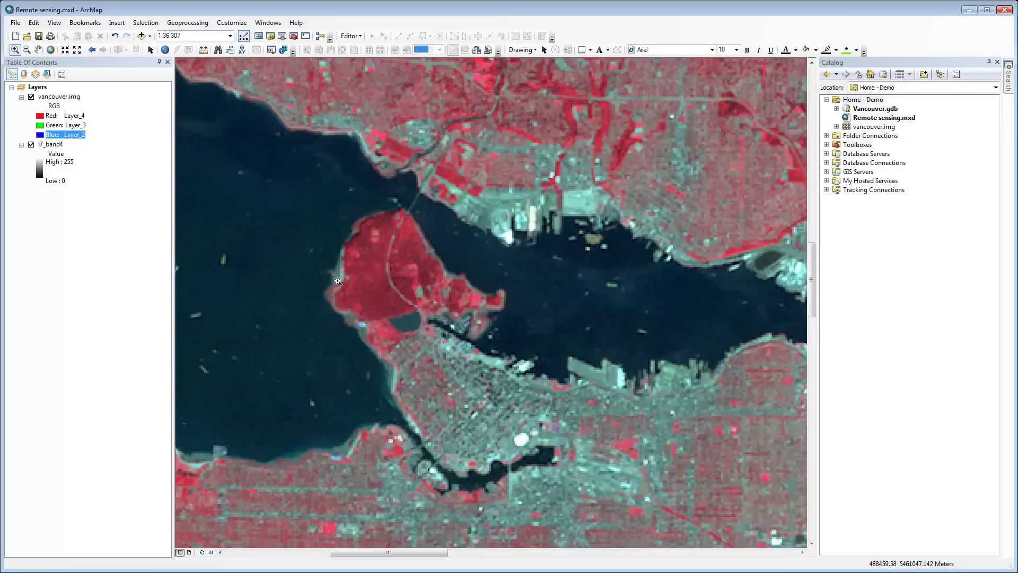
pyautogui.click(50, 50)
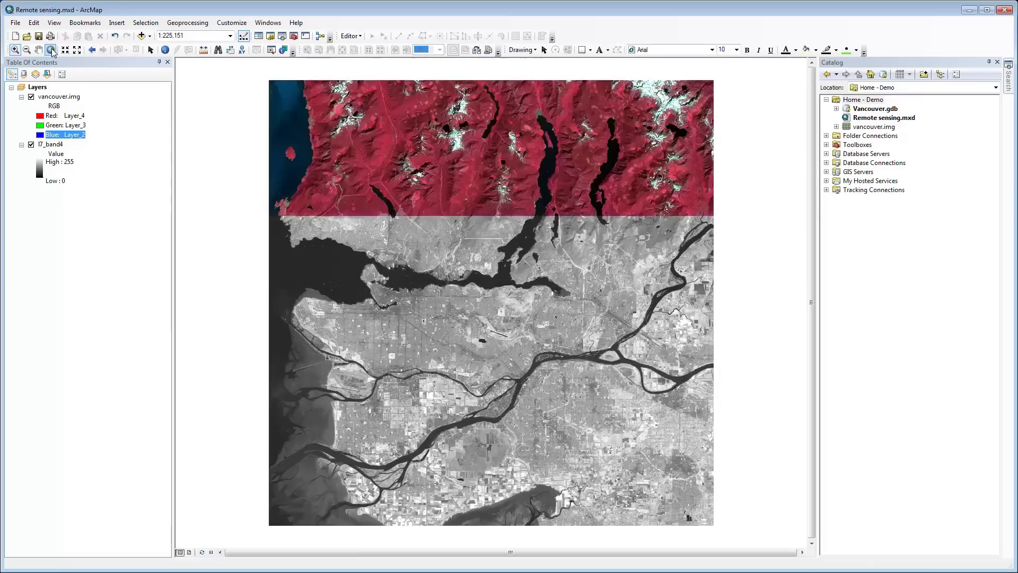
pyautogui.click(42, 117)
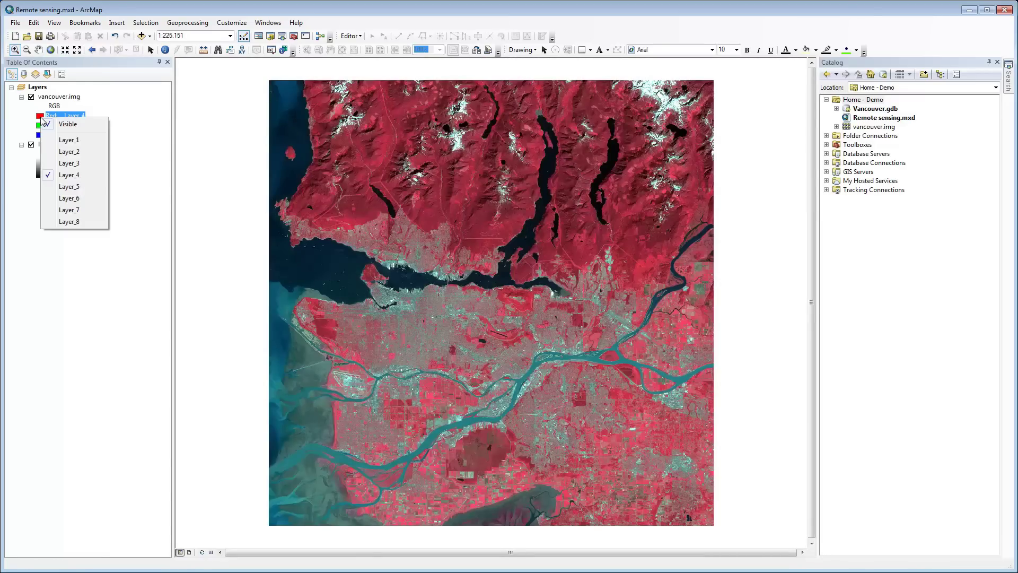
pyautogui.click(40, 125)
pyautogui.click(40, 128)
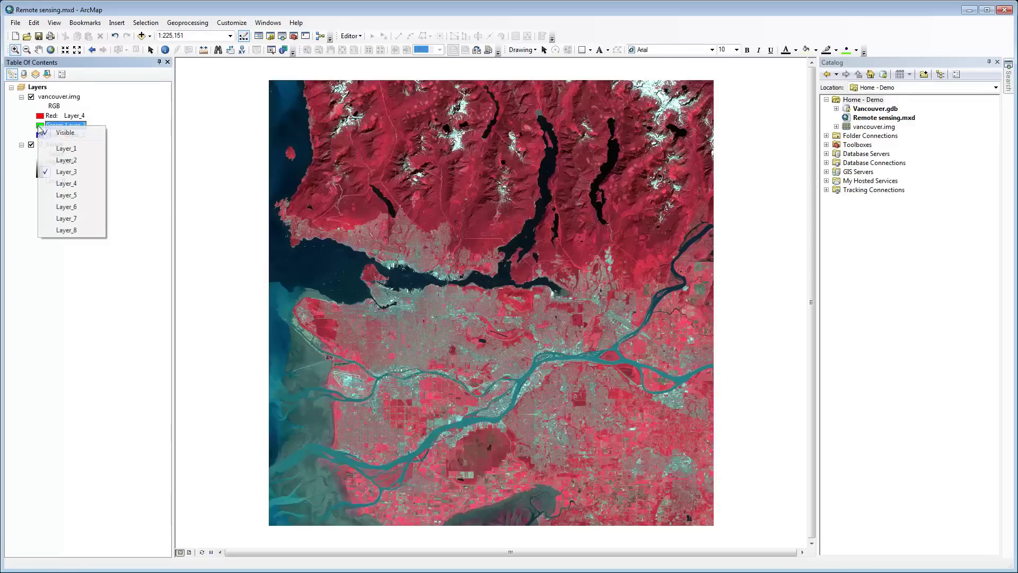
pyautogui.click(66, 194)
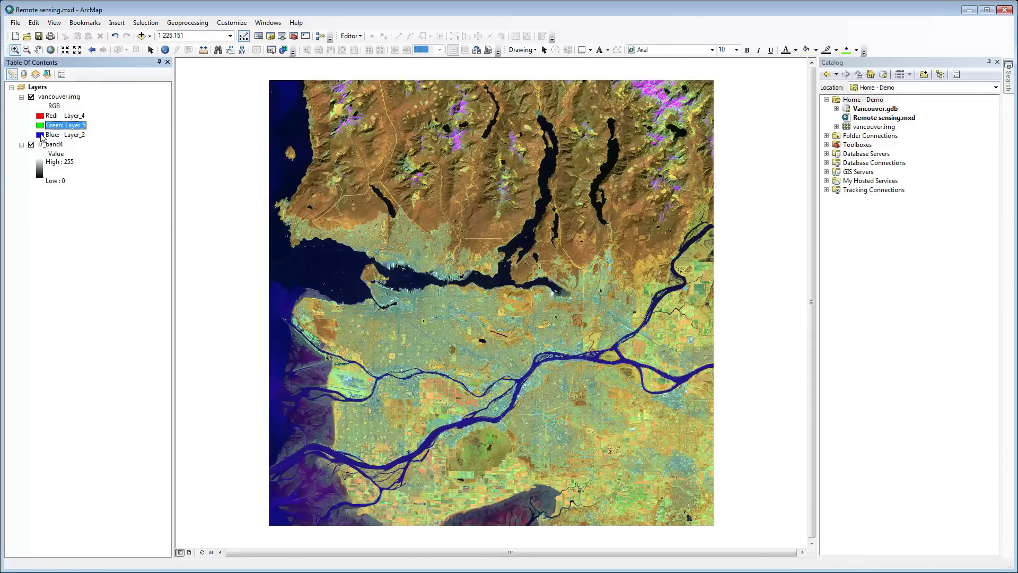
pyautogui.click(41, 136)
pyautogui.click(63, 183)
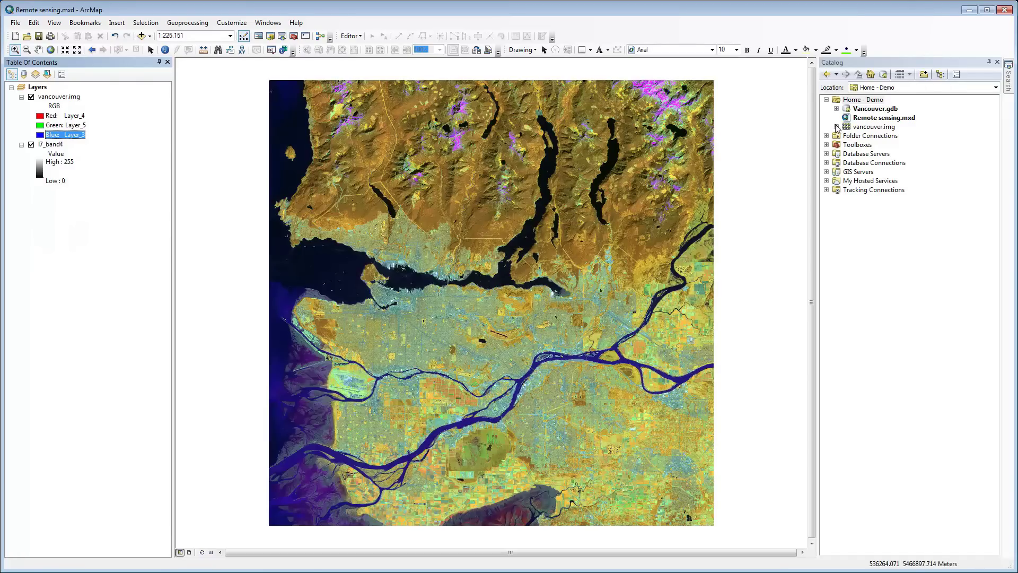
# Step: Add l7_band6 from Vancouver.gdb to the map and symbolize it with an inverted red-yellow-blue color ramp
pyautogui.click(837, 108)
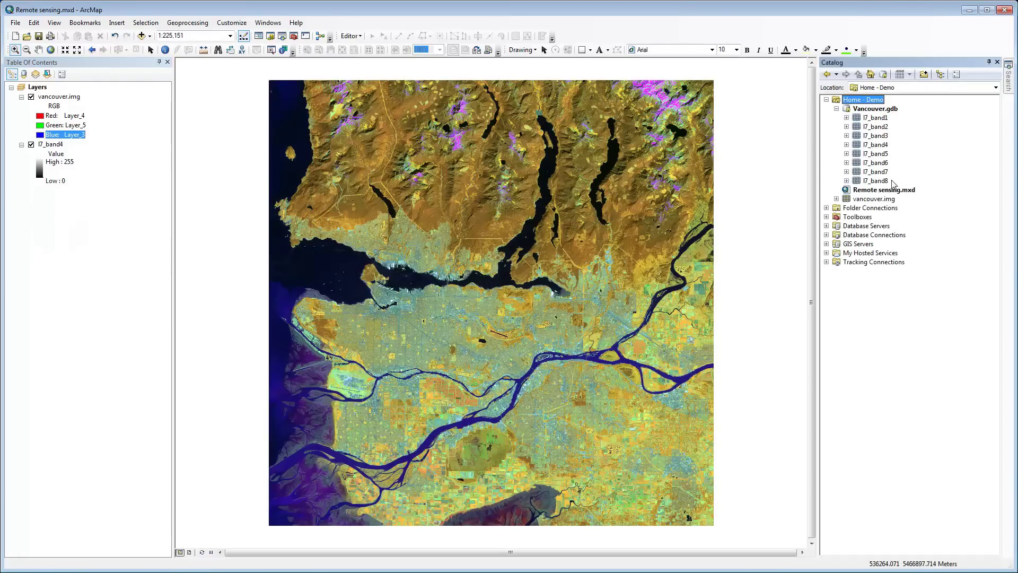
pyautogui.moveTo(883, 164)
pyautogui.mouseDown()
pyautogui.moveTo(628, 197)
pyautogui.moveTo(389, 201)
pyautogui.mouseUp()
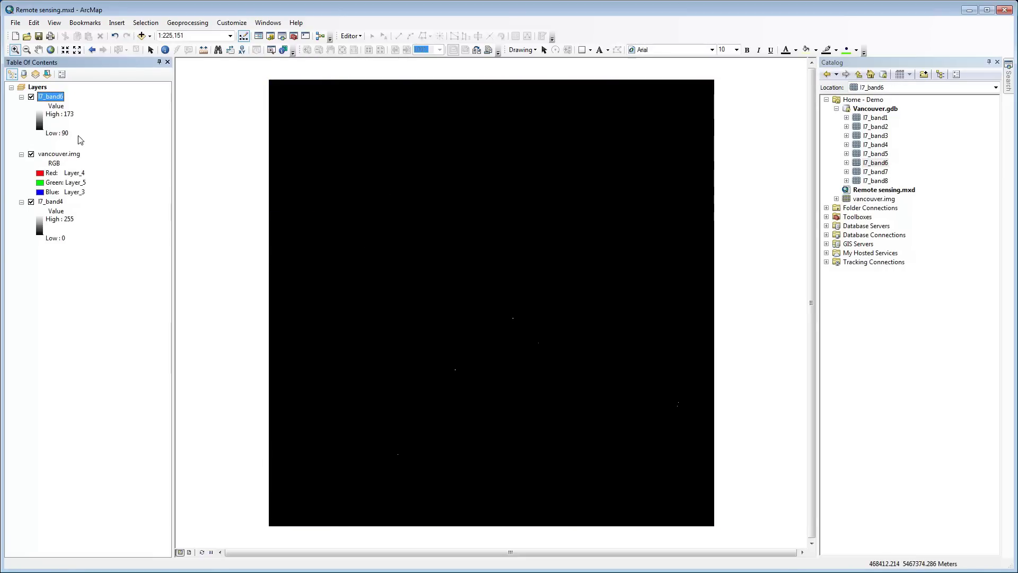
pyautogui.rightClick(48, 97)
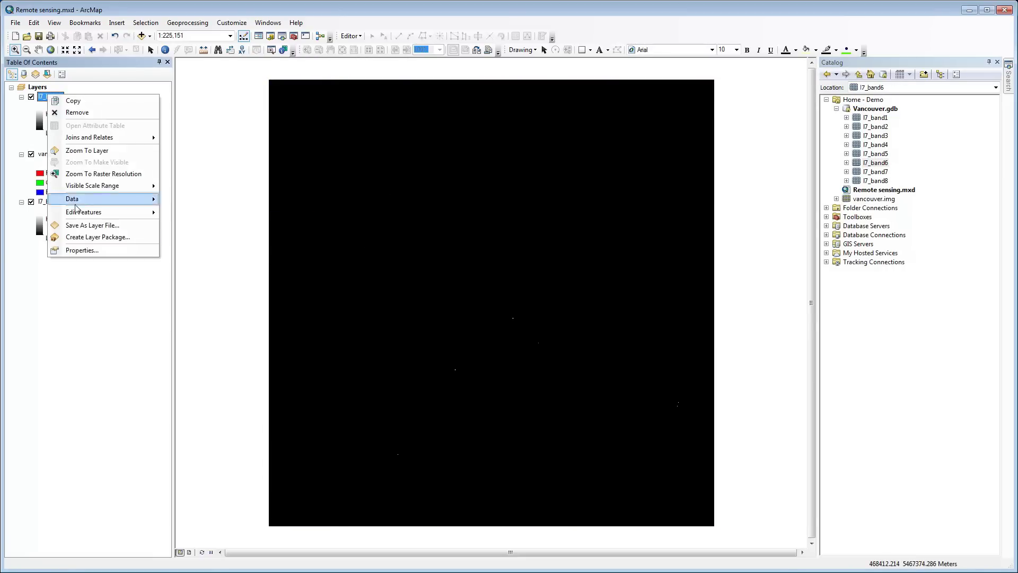
pyautogui.click(78, 250)
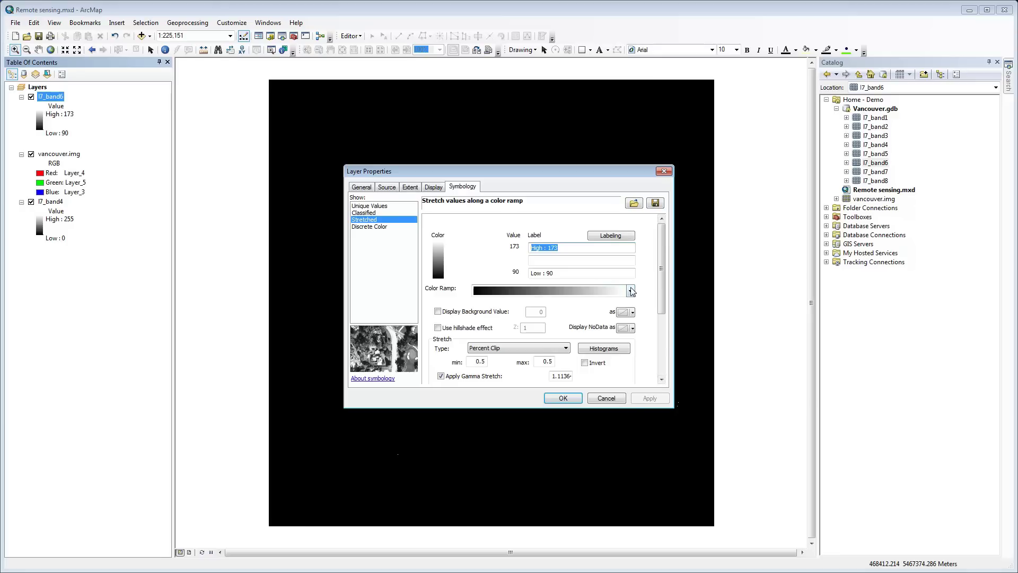
pyautogui.click(631, 290)
pyautogui.moveTo(632, 392); pyautogui.dragTo(641, 477)
pyautogui.click(605, 482)
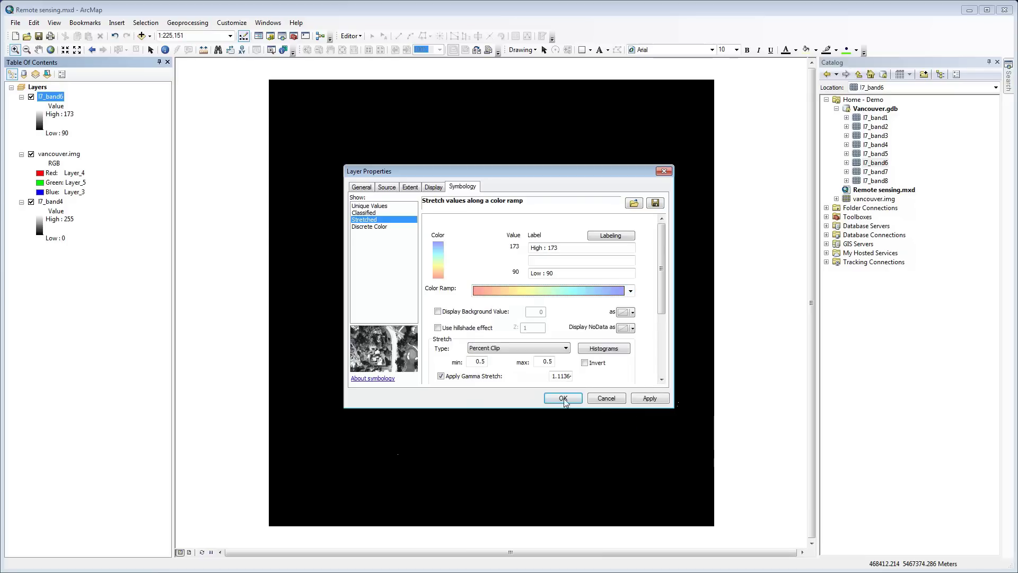
pyautogui.click(586, 364)
pyautogui.click(571, 398)
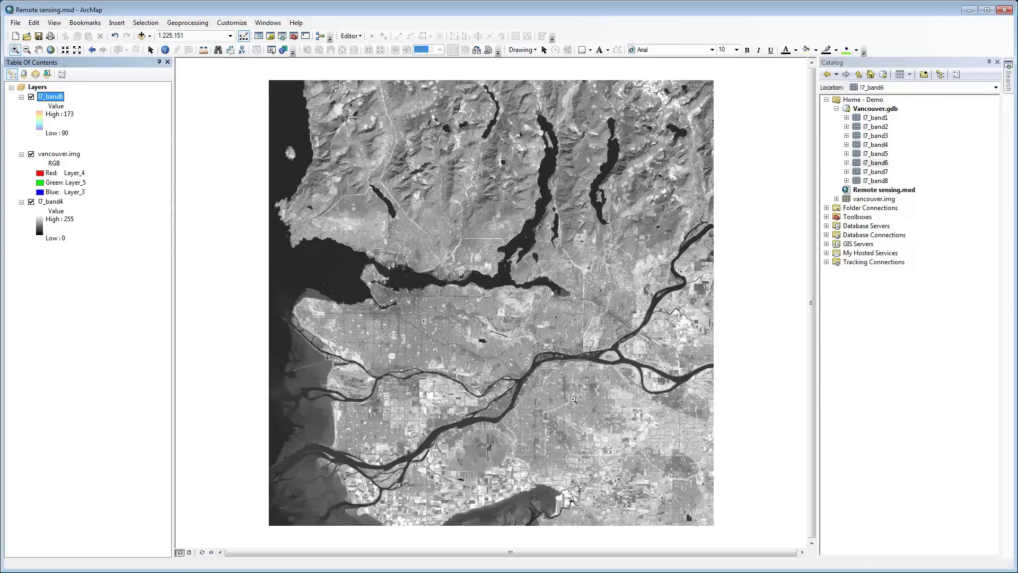
# Step: Change the stretch type of the l7_band6 layer to Standard Deviations
pyautogui.rightClick(54, 97)
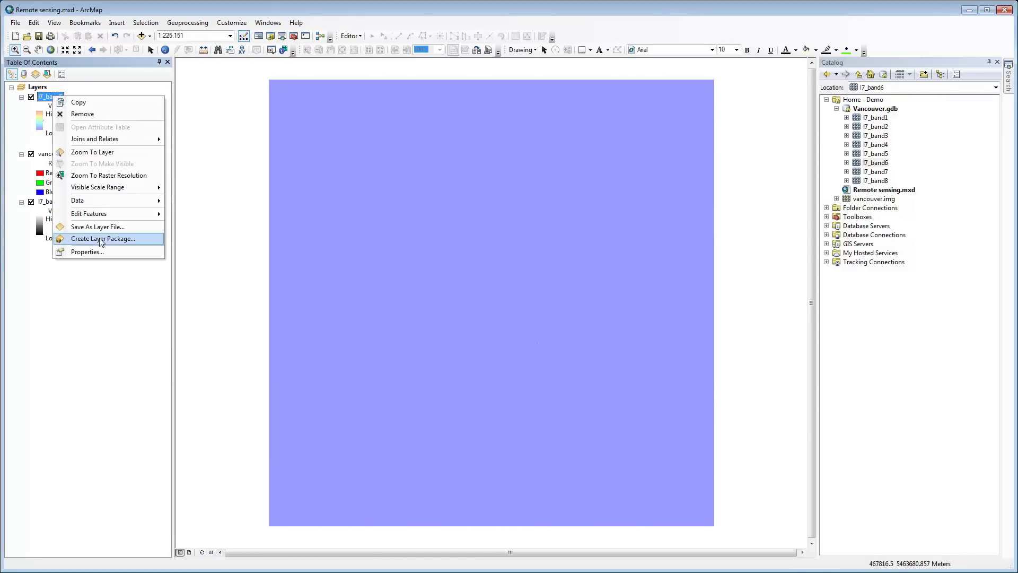
pyautogui.click(85, 252)
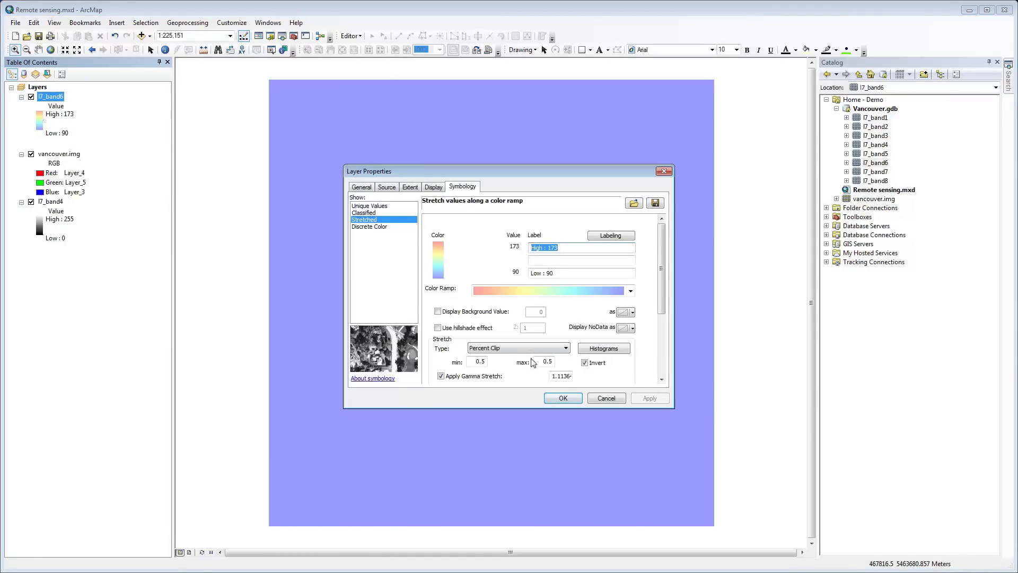
pyautogui.click(533, 350)
pyautogui.click(509, 372)
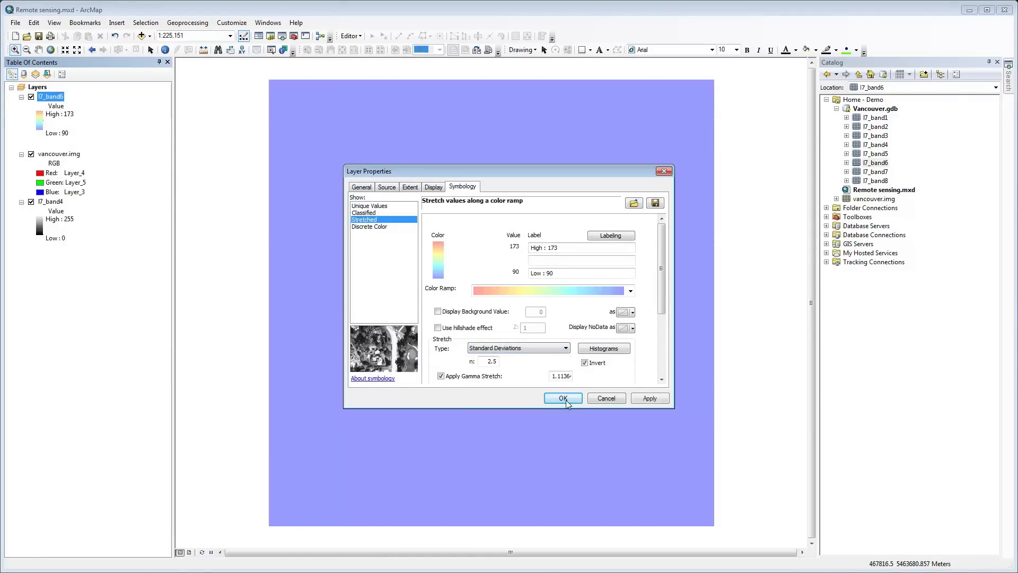
pyautogui.click(562, 398)
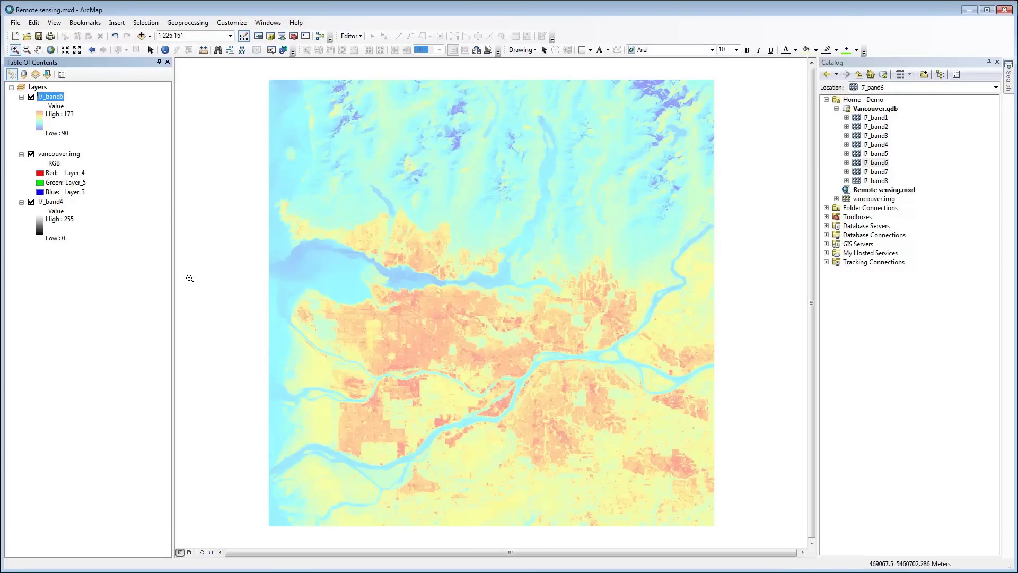
# Step: Open the Image Analysis window and fit the map to the full extent
pyautogui.click(268, 23)
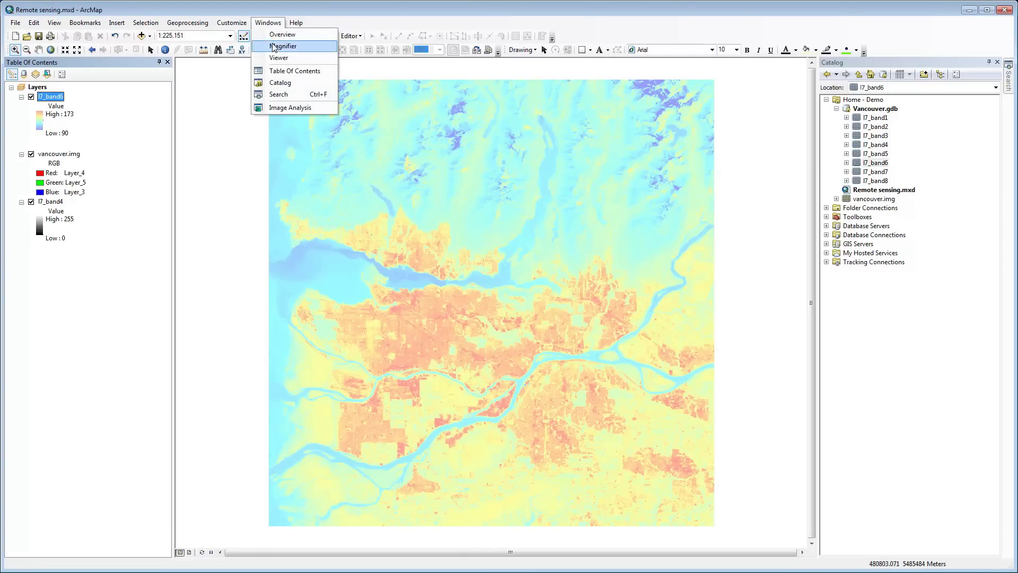
pyautogui.click(284, 107)
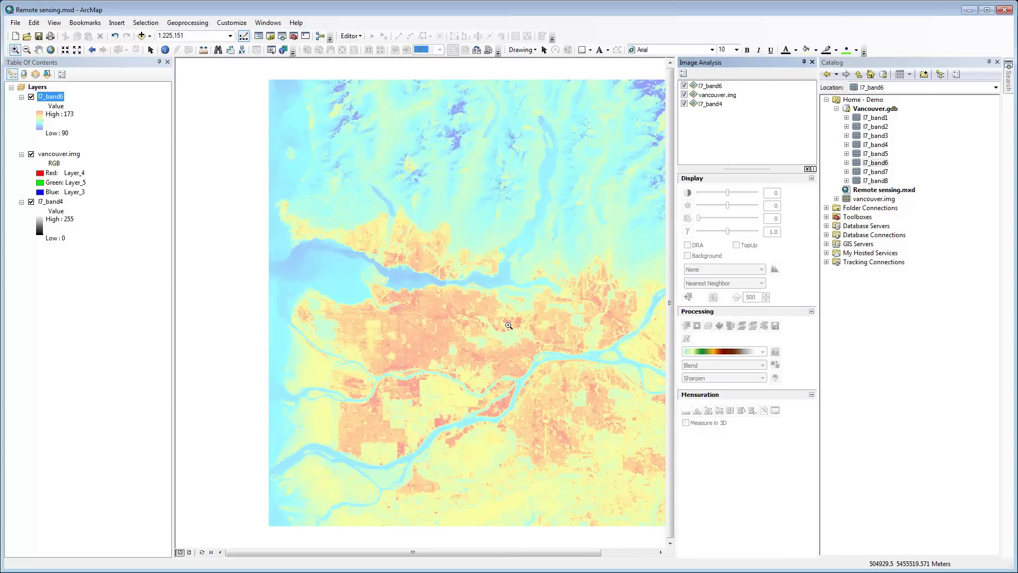
pyautogui.click(51, 48)
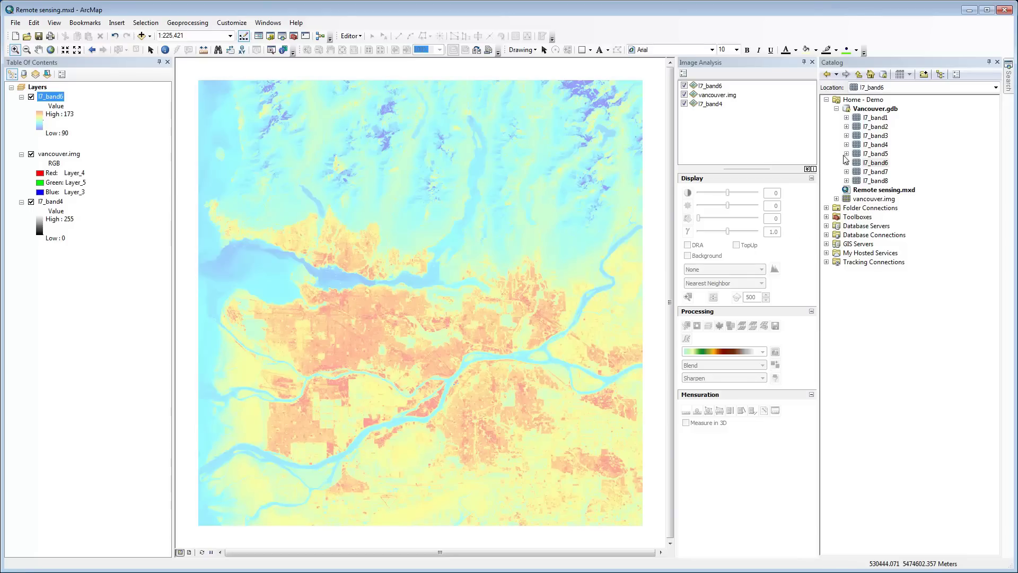
# Step: Calculate NDVI from l7_band3, added from Vancouver.gdb, and l7_band4, placed directly beneath it in the layer order
pyautogui.moveTo(875, 137); pyautogui.dragTo(394, 149)
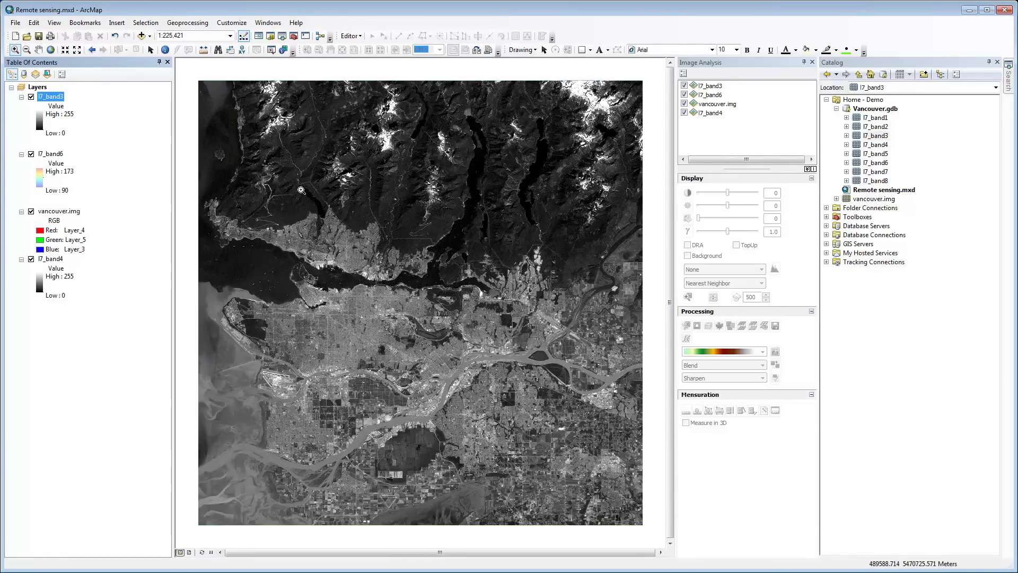
pyautogui.moveTo(53, 259); pyautogui.dragTo(52, 142)
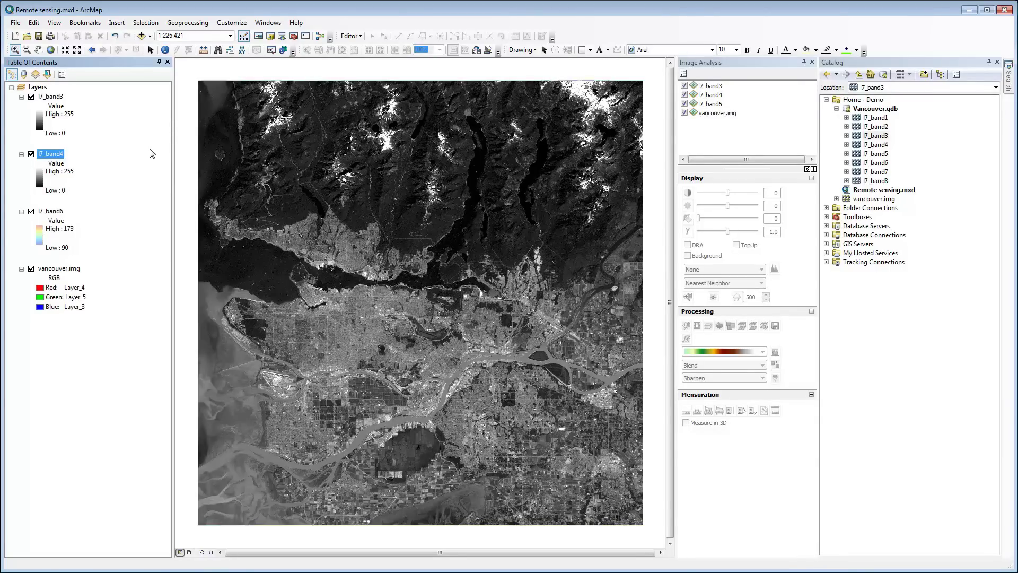
pyautogui.click(716, 86)
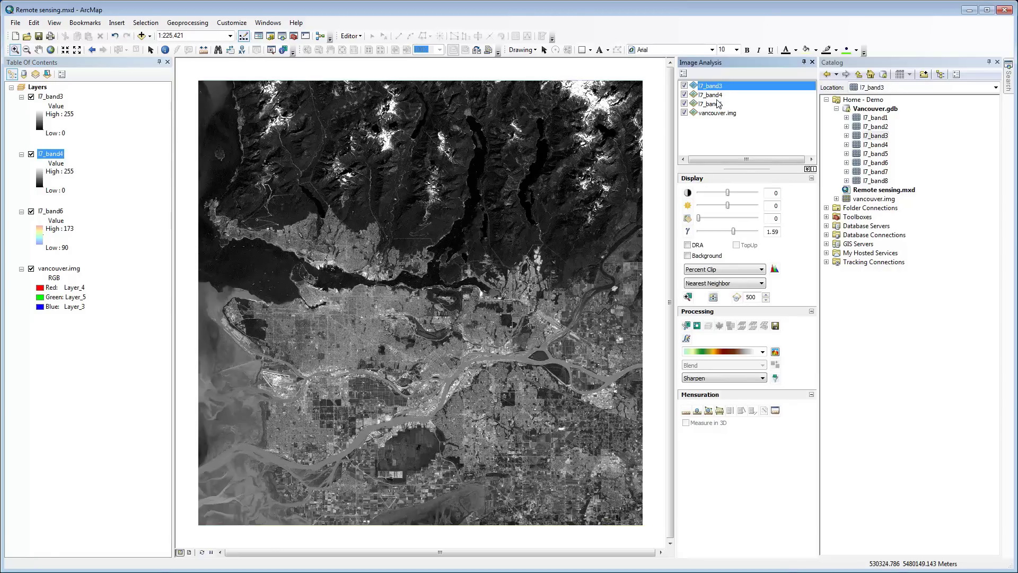
pyautogui.keyDown('ctrl'); pyautogui.click(718, 96); pyautogui.keyUp('ctrl')
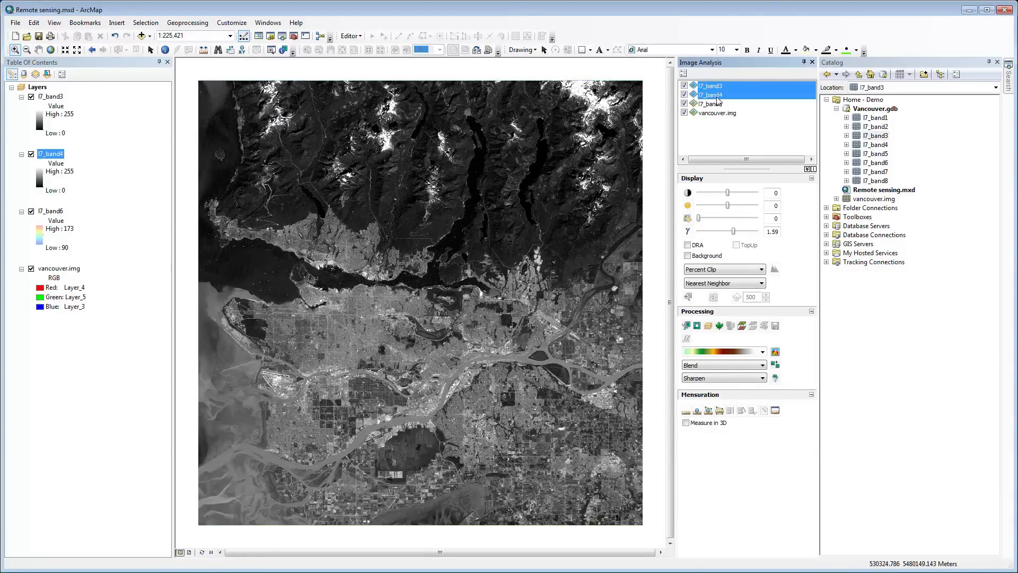
pyautogui.click(719, 325)
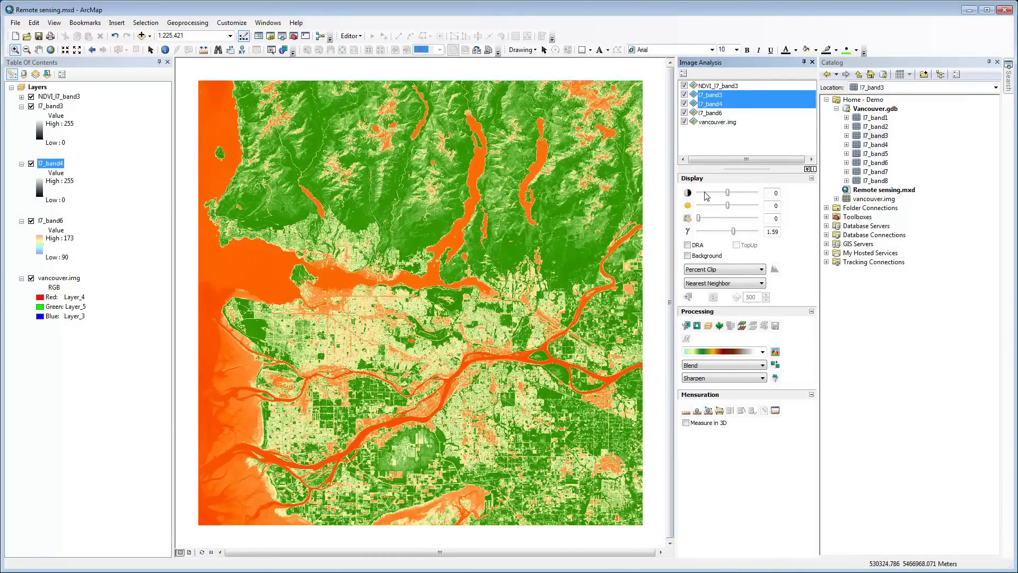
# Step: Turn off the l7_band3 and l7_band4 layers, leaving the NDVI layer on
pyautogui.click(762, 144)
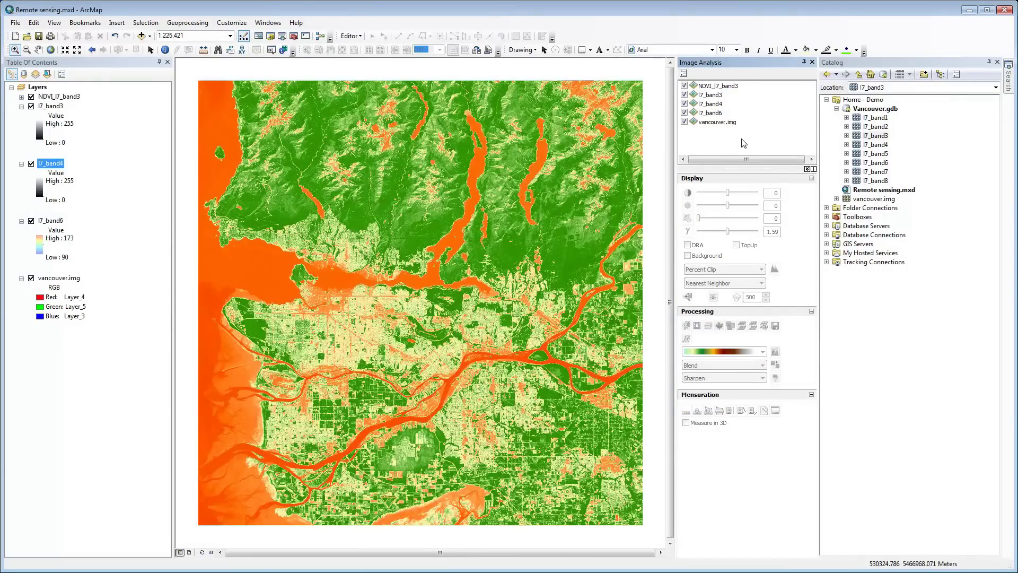
pyautogui.click(686, 95)
pyautogui.click(686, 104)
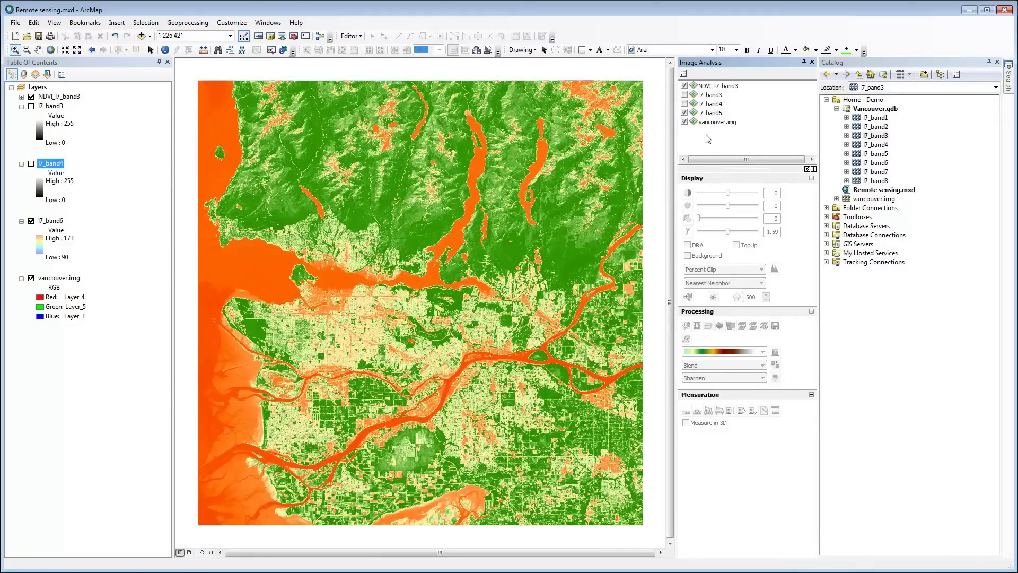
# Step: Compare the NDVI layer with the l7_band6 layer beneath it by swiping at raster resolution
pyautogui.click(731, 87)
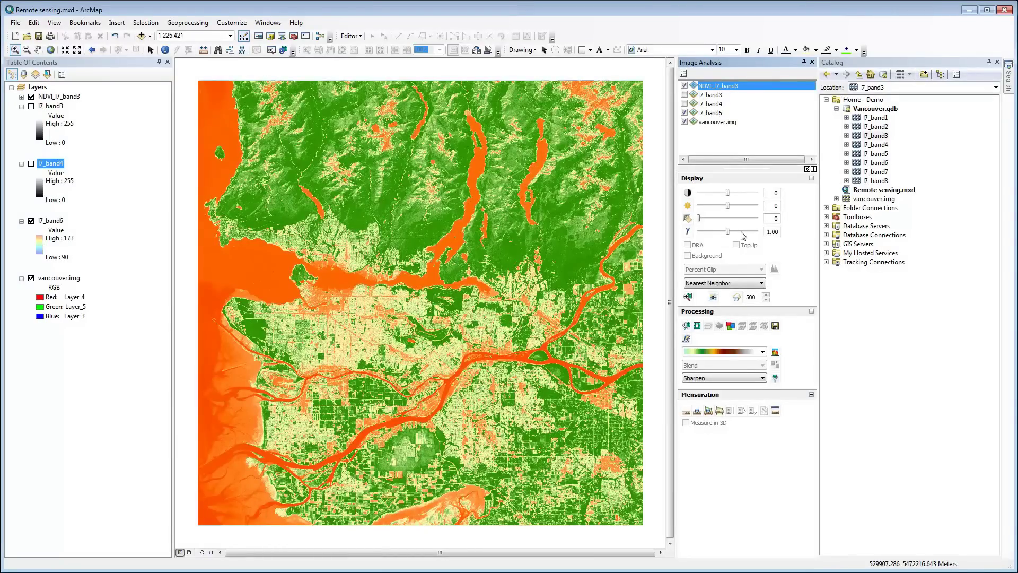
pyautogui.click(688, 298)
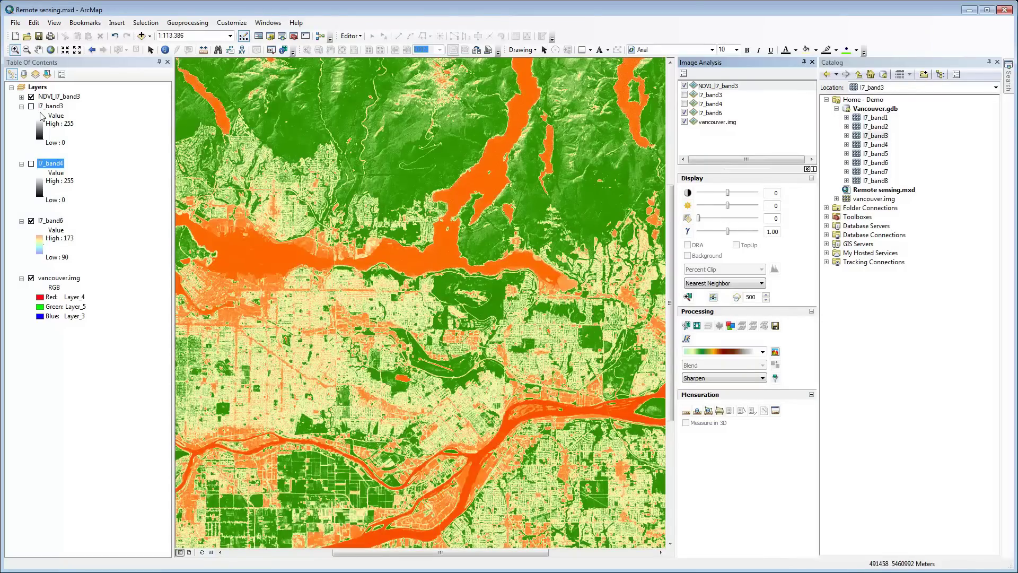
pyautogui.click(151, 49)
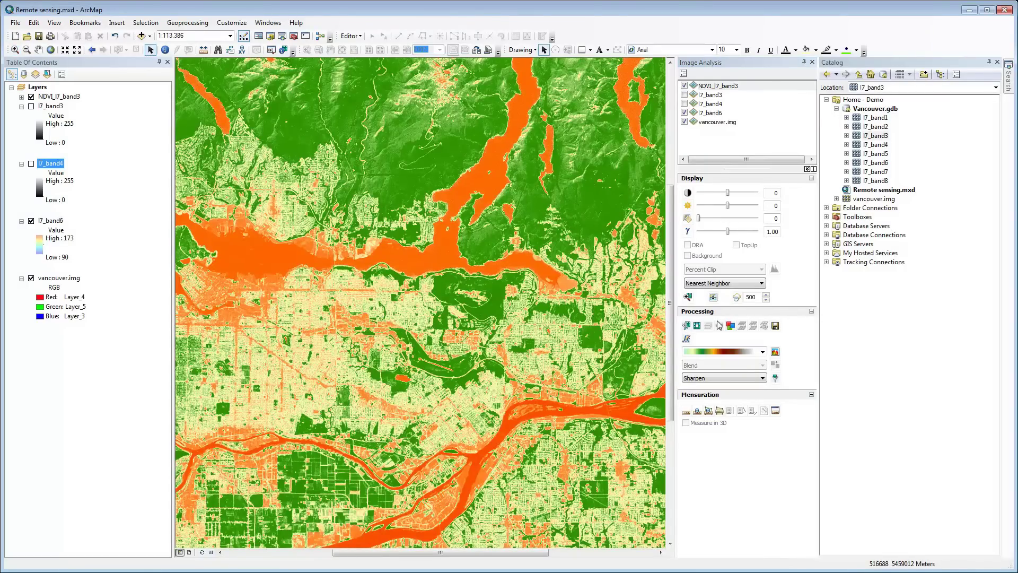
pyautogui.click(713, 298)
pyautogui.click(723, 89)
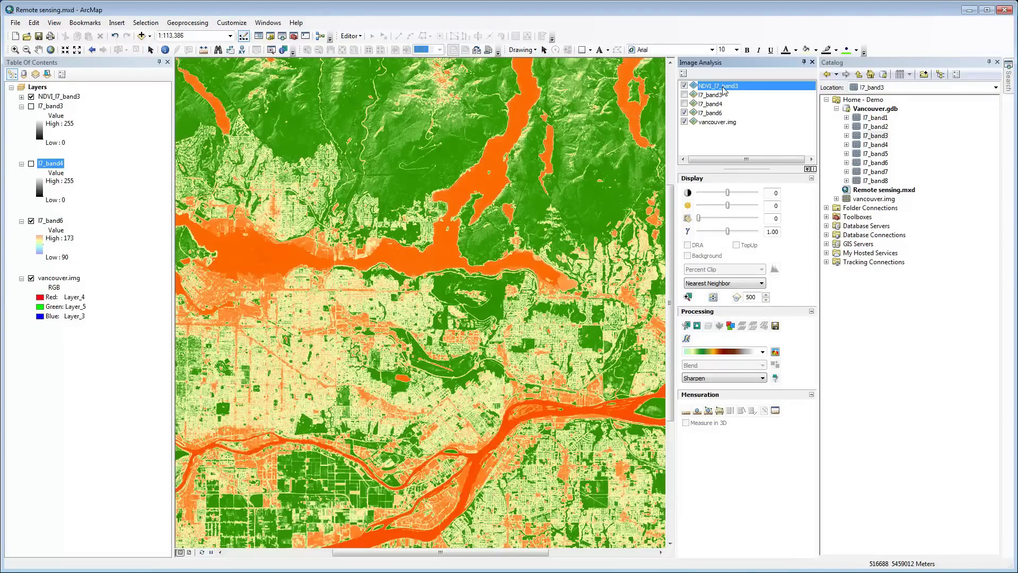
pyautogui.click(713, 298)
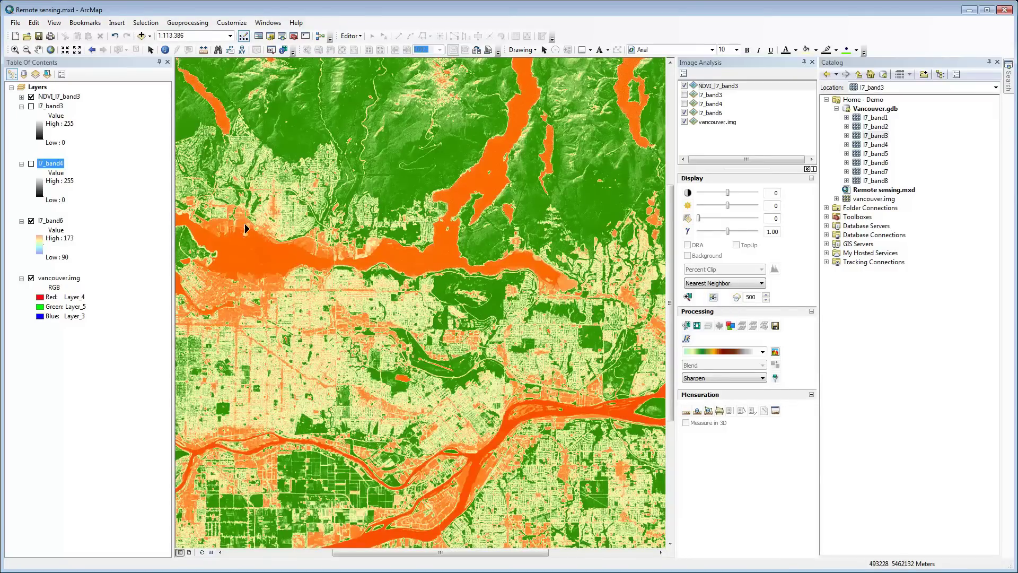
pyautogui.moveTo(236, 260); pyautogui.dragTo(292, 275)
pyautogui.moveTo(441, 92); pyautogui.dragTo(411, 237)
# Step: Add l7_band8 from Vancouver.gdb to the map and select vancouver.img in the Image Analysis layer list
pyautogui.click(878, 181)
pyautogui.moveTo(880, 183); pyautogui.dragTo(565, 198)
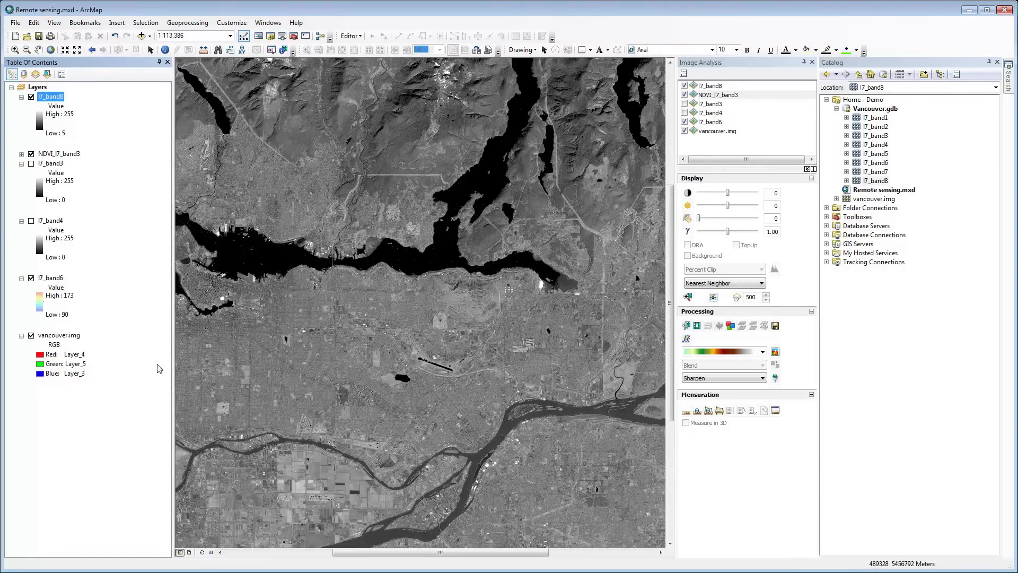
pyautogui.click(715, 132)
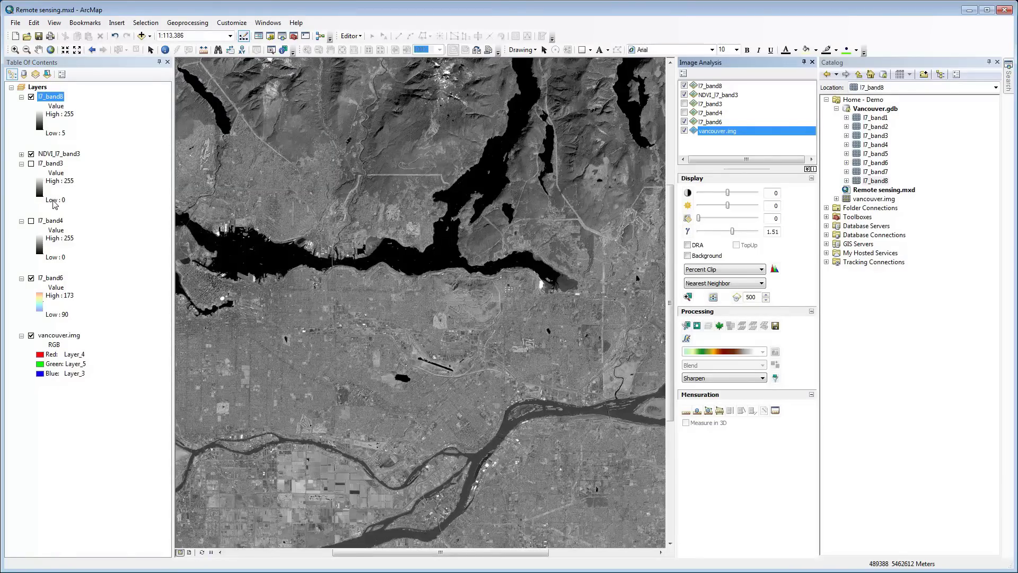
# Step: Turn off the NDVI, l7_band6 and l7_band8 layers, leaving vancouver.img displayed
pyautogui.click(31, 154)
pyautogui.click(40, 278)
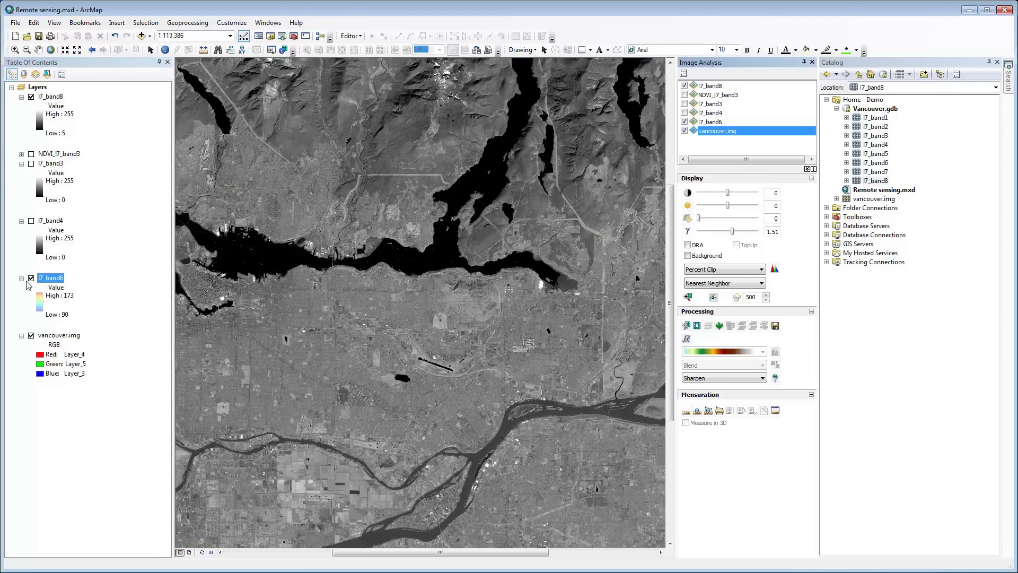
pyautogui.click(31, 278)
pyautogui.click(30, 97)
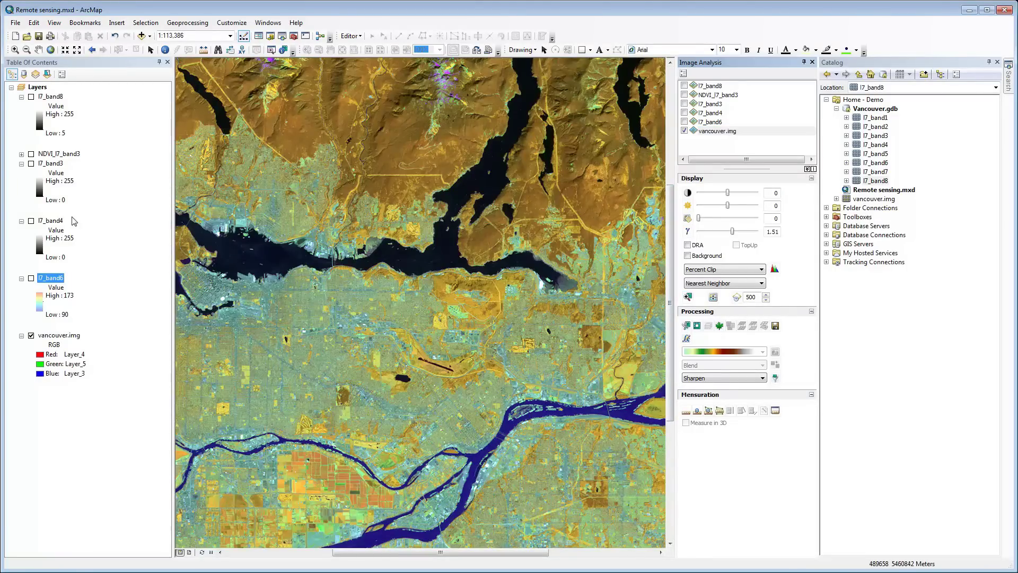
# Step: Pan-sharpen the multispectral vancouver.img with the panchromatic l7_band8 layer
pyautogui.click(719, 88)
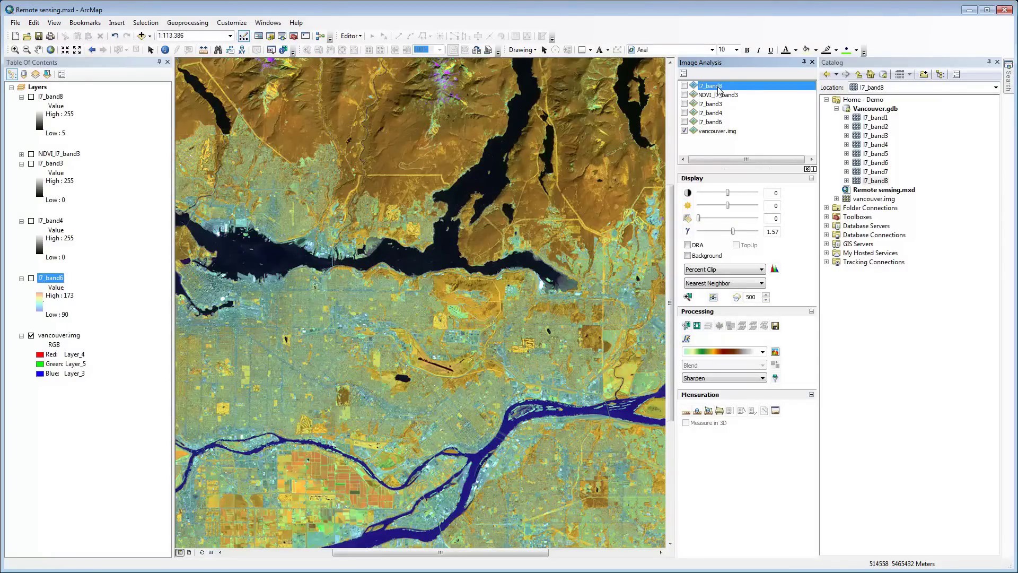
pyautogui.keyDown('ctrl'); pyautogui.click(719, 132); pyautogui.keyUp('ctrl')
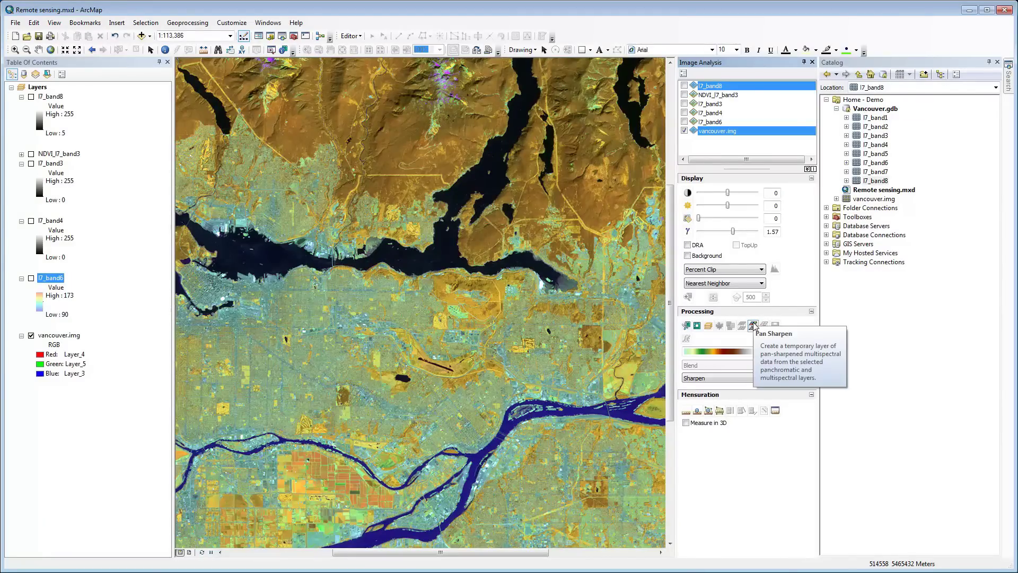
pyautogui.click(753, 326)
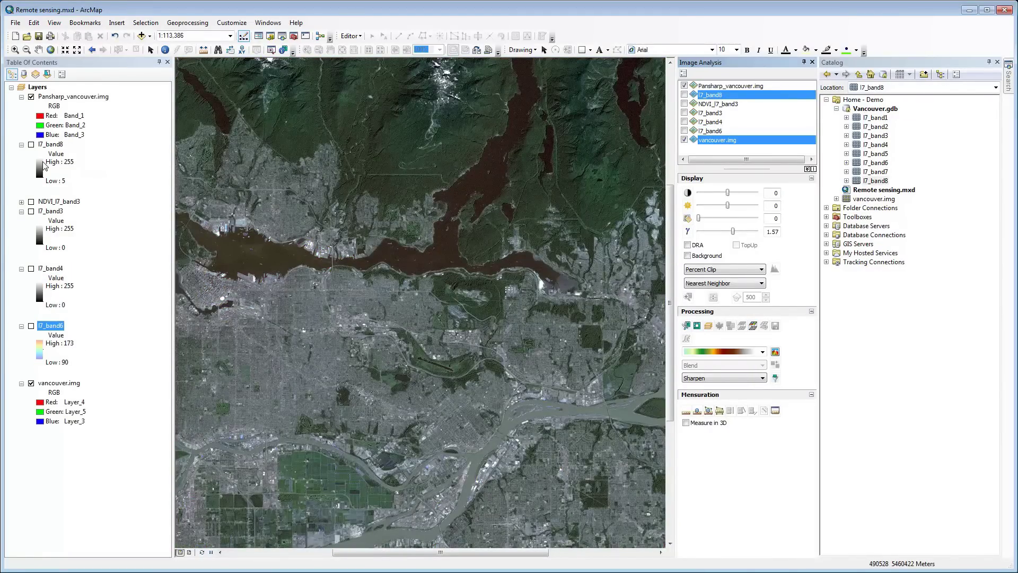
# Step: Display the pan-sharpened layer with Band_4 as red, Band_3 as green and Band_2 as blue
pyautogui.click(44, 116)
pyautogui.click(69, 179)
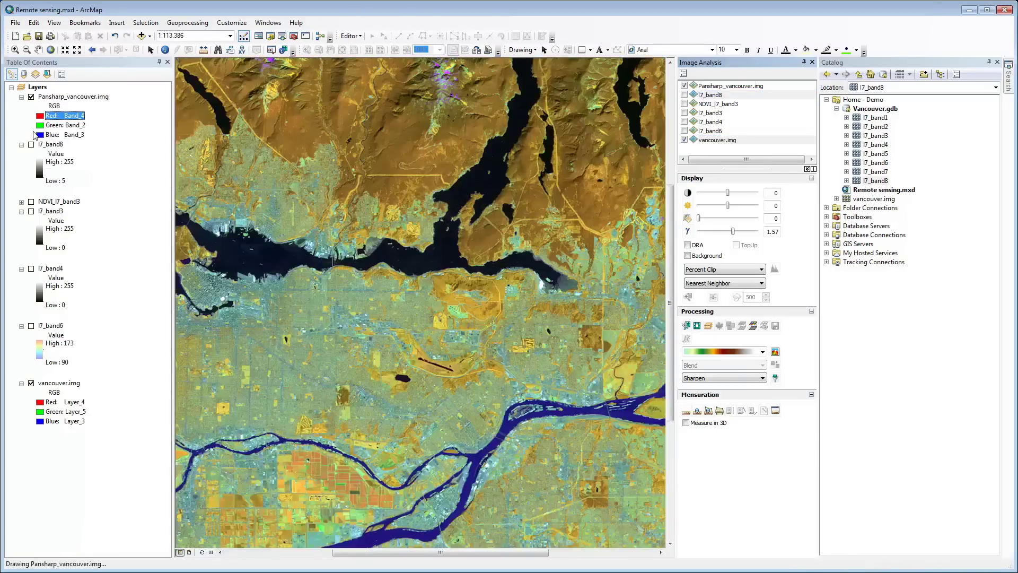
pyautogui.click(53, 125)
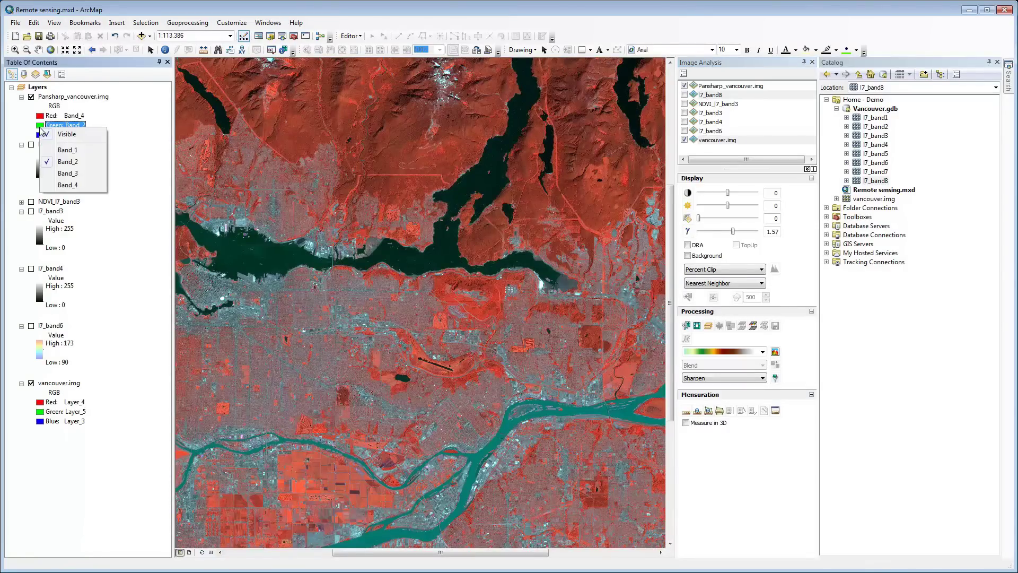
pyautogui.click(56, 174)
pyautogui.click(48, 135)
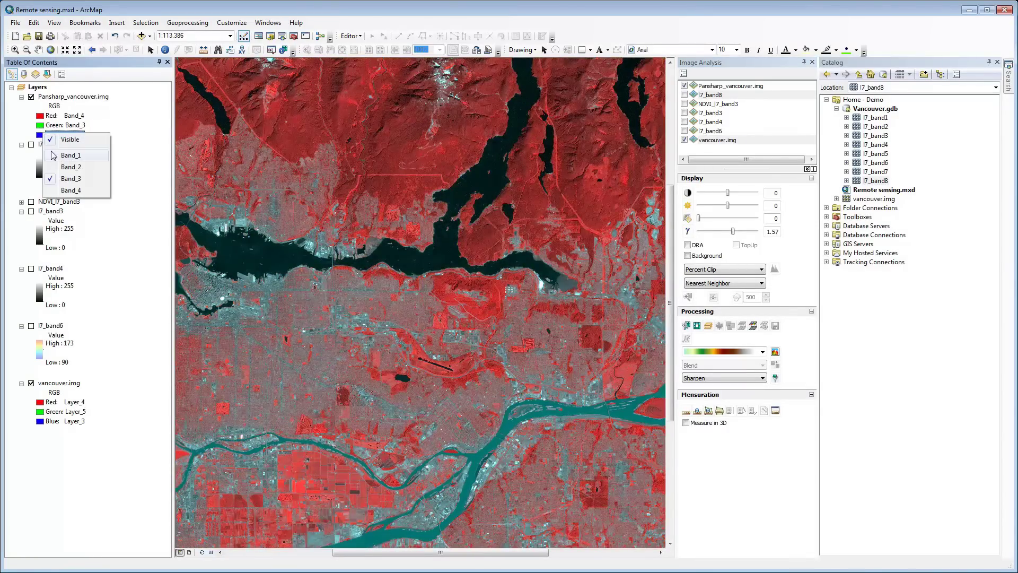
pyautogui.click(56, 167)
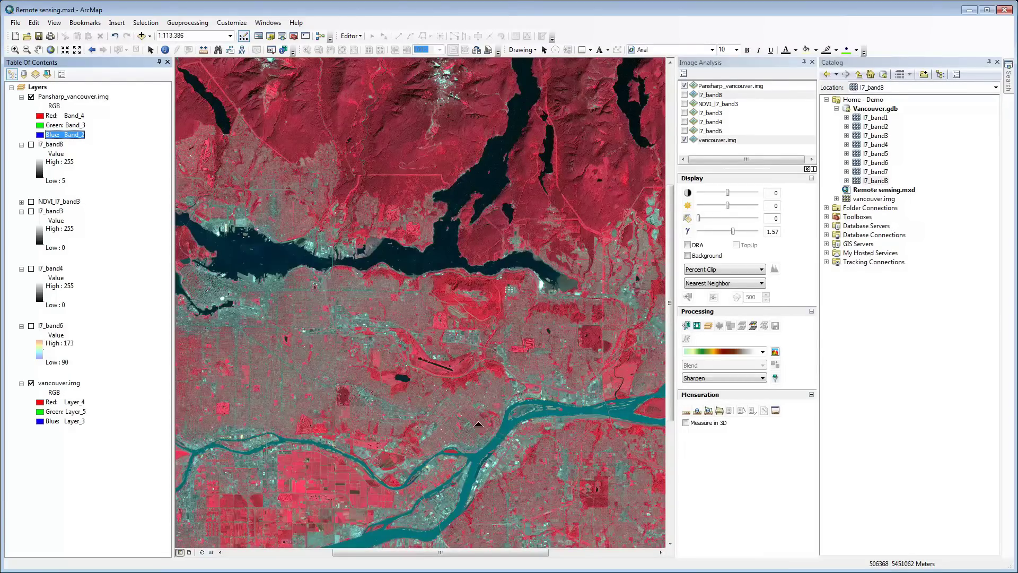
# Step: Compare the pan-sharpened layer with the vancouver.img layer beneath it by swiping at raster resolution
pyautogui.click(736, 87)
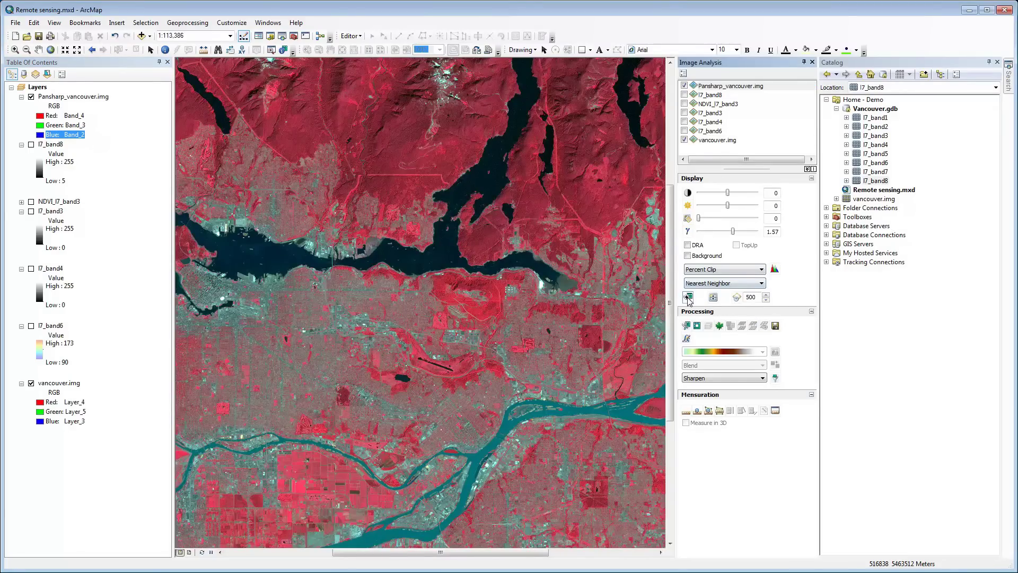
pyautogui.click(688, 298)
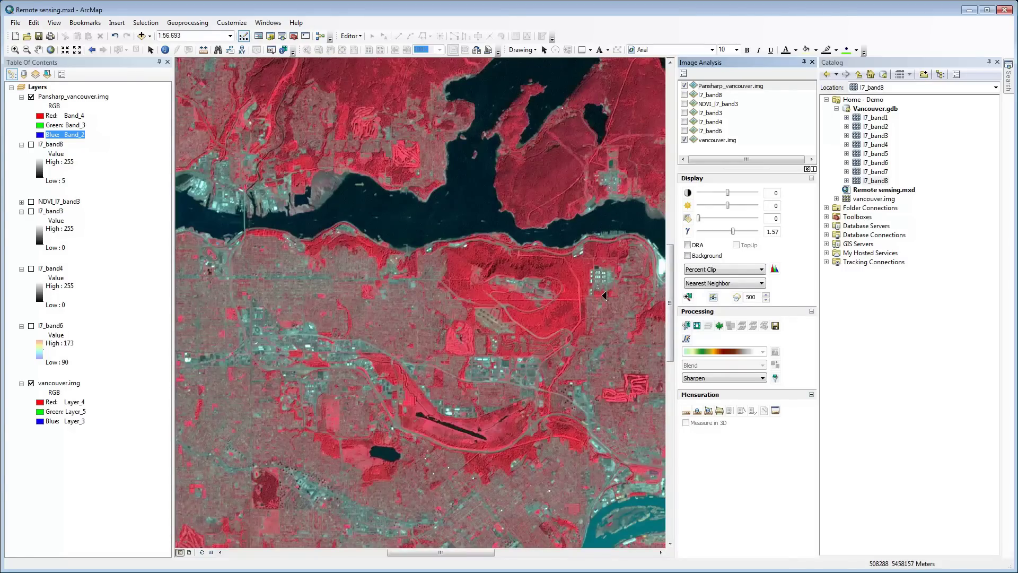
pyautogui.click(711, 87)
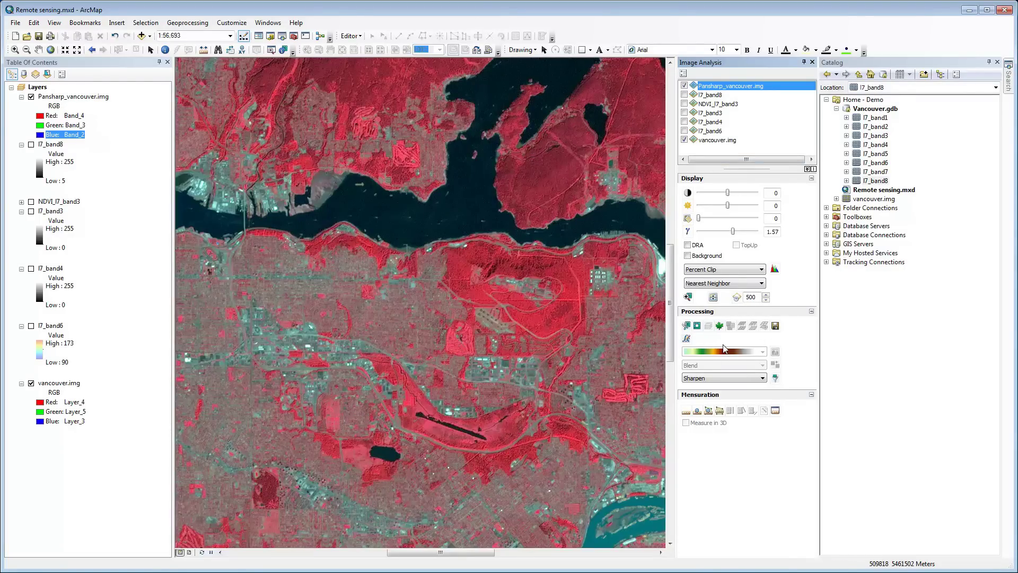
pyautogui.click(715, 298)
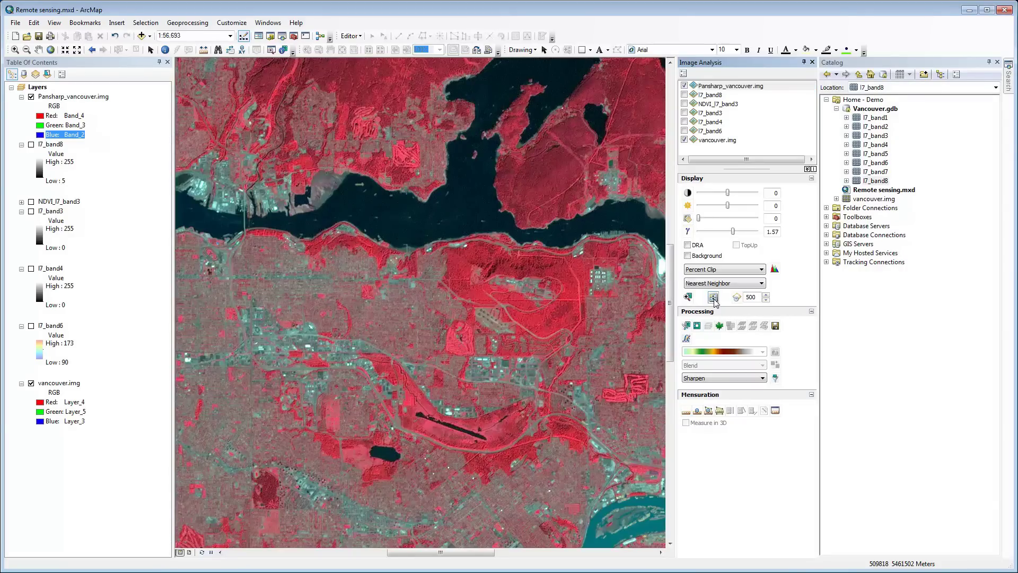
pyautogui.moveTo(220, 280); pyautogui.dragTo(257, 277)
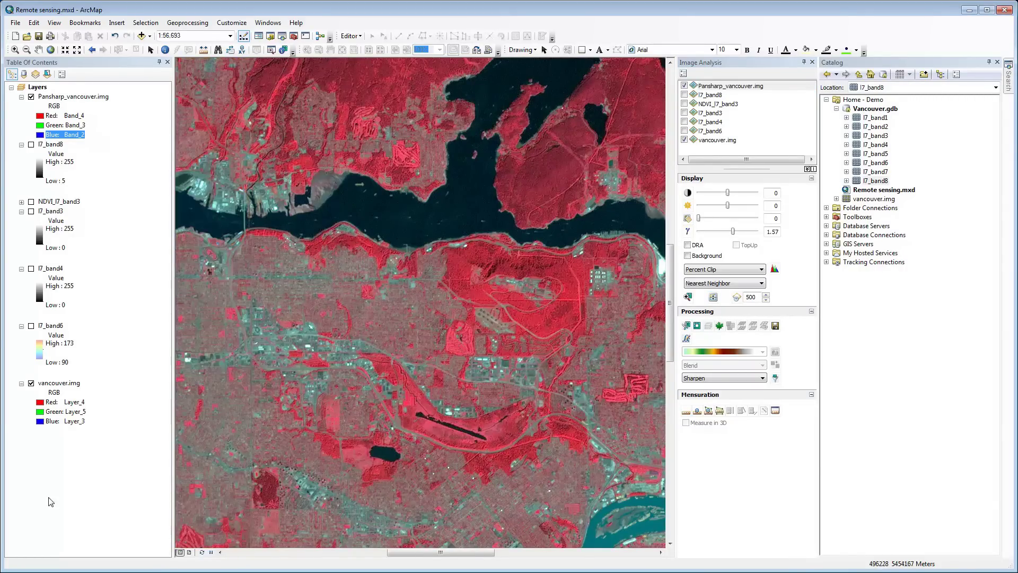
# Step: Set vancouver.img to red Layer_4, green Layer_3 and blue Layer_2, and compare it with the pan-sharpened layer by swiping
pyautogui.click(42, 409)
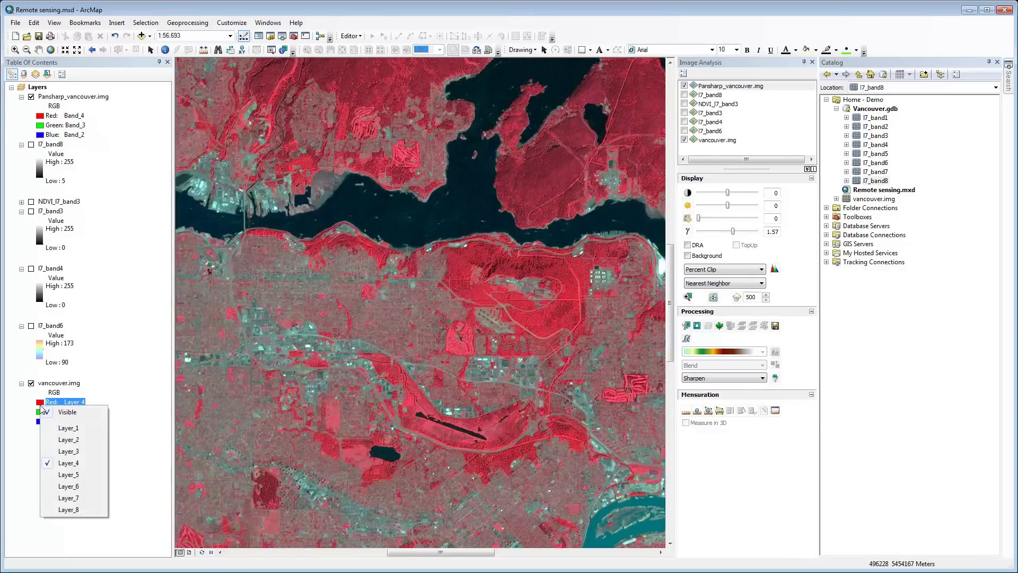
pyautogui.click(57, 461)
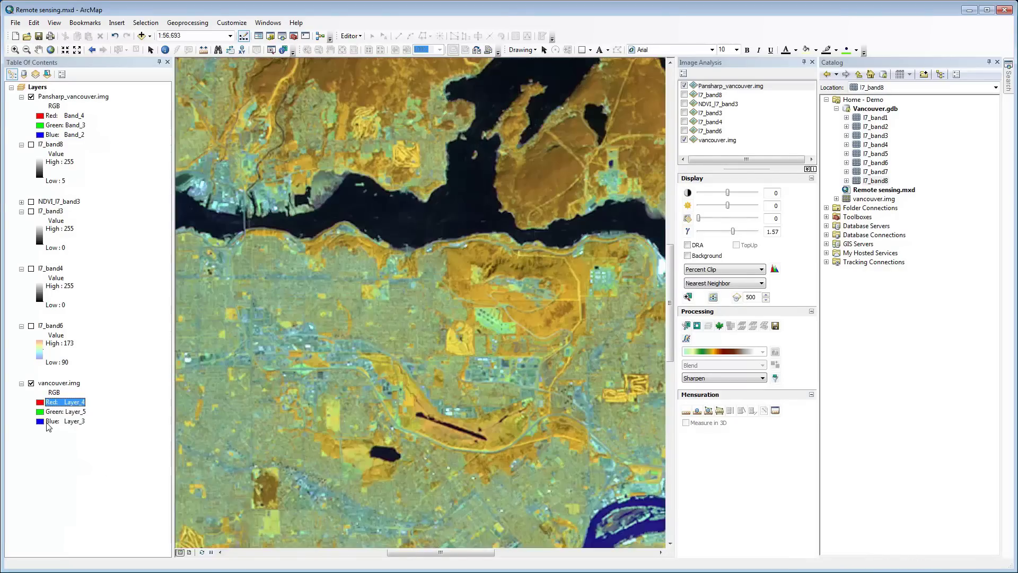
pyautogui.click(64, 411)
pyautogui.click(60, 461)
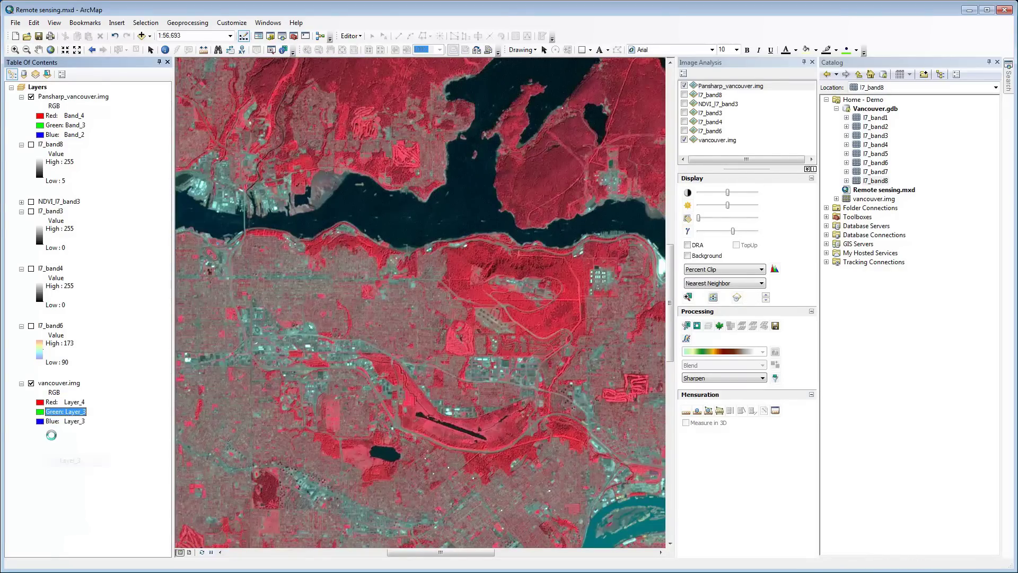
pyautogui.click(54, 421)
pyautogui.click(64, 456)
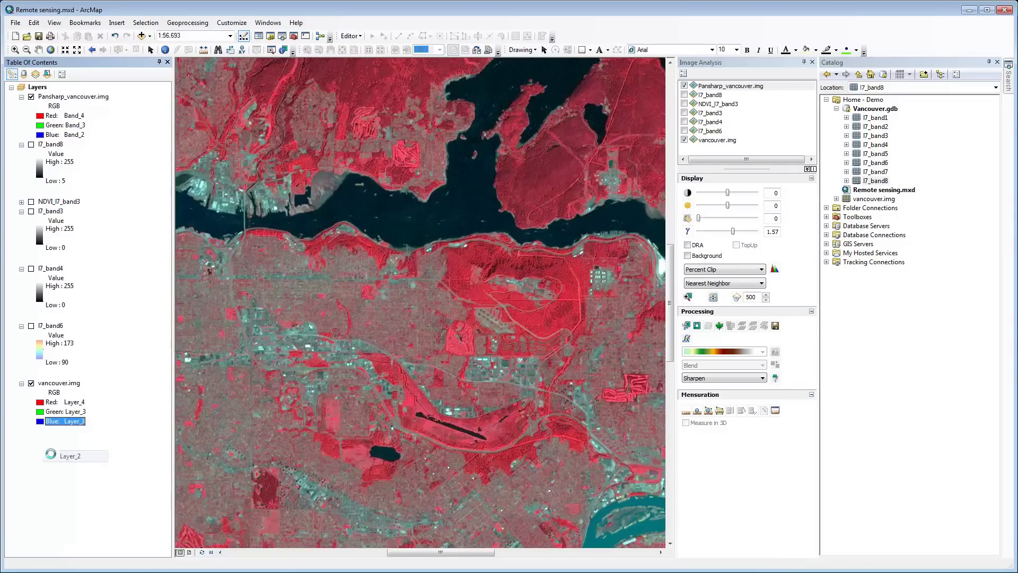
pyautogui.moveTo(221, 274); pyautogui.dragTo(396, 287)
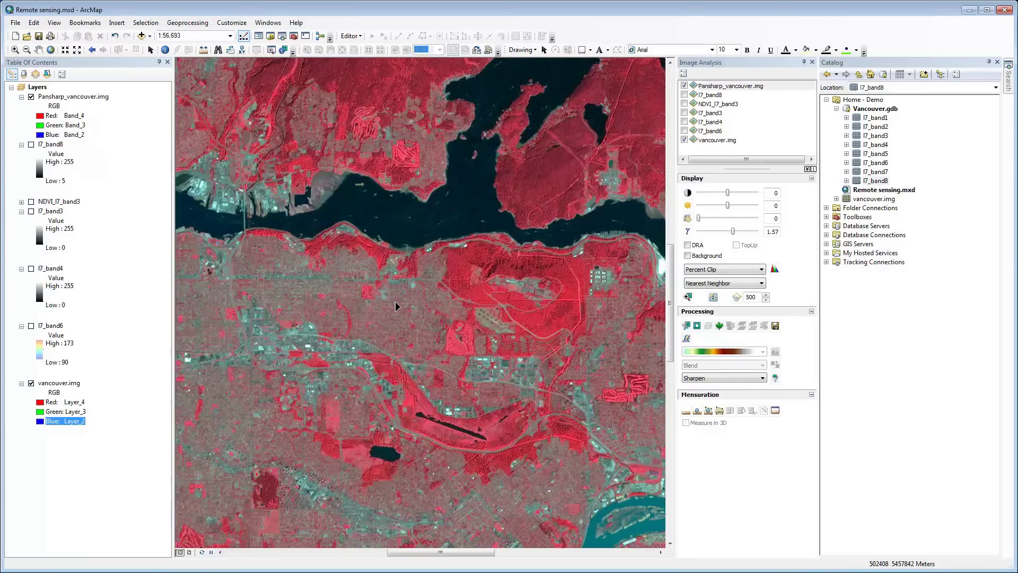